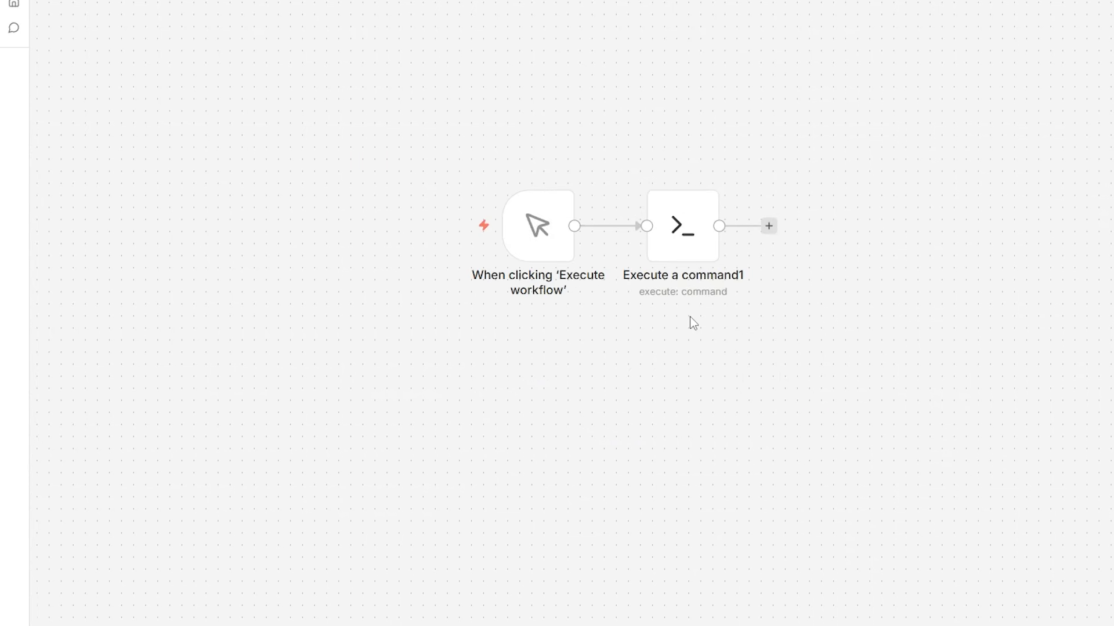
# Open the Execute a command1 node connected to the lower Telegram Trigger and review its Claude command
pyautogui.click(696, 255)
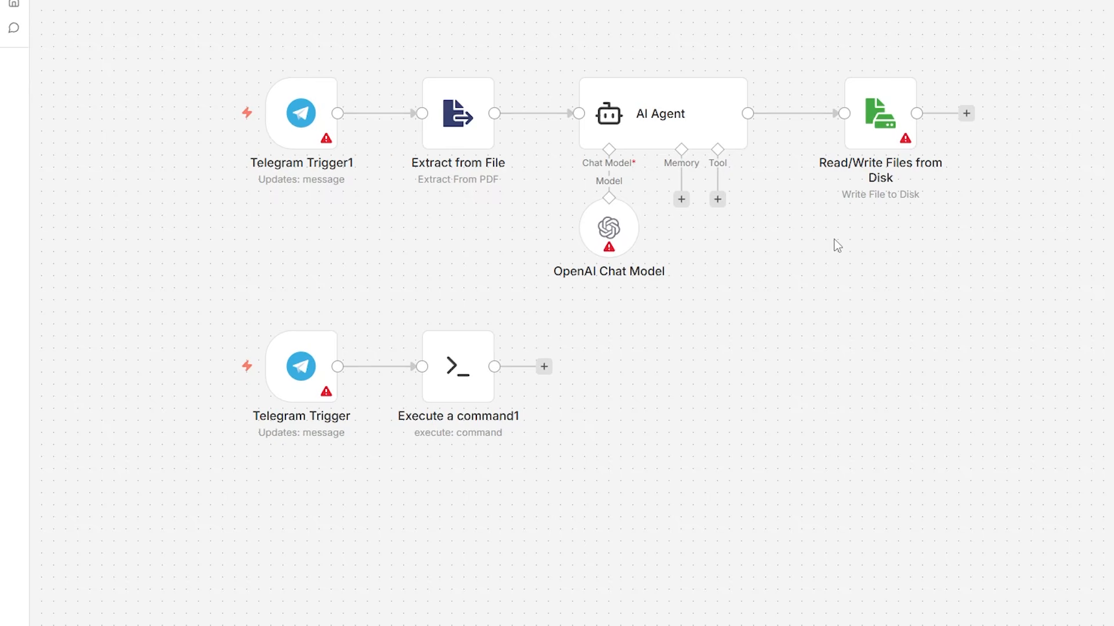
pyautogui.moveTo(207, 291); pyautogui.dragTo(664, 465)
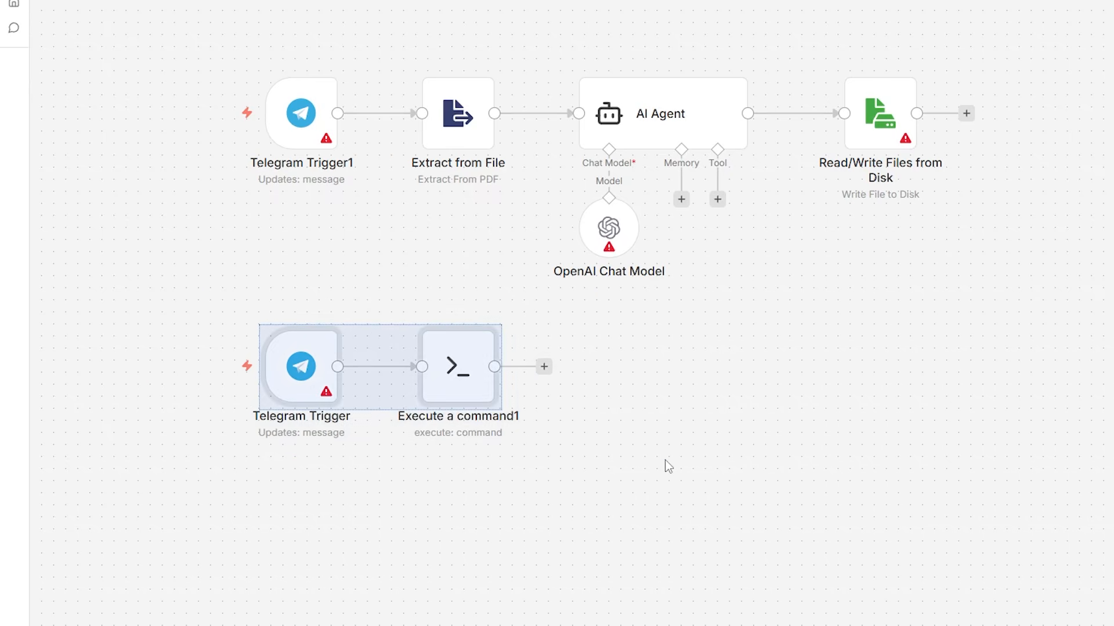
pyautogui.click(629, 355)
pyautogui.doubleClick(482, 363)
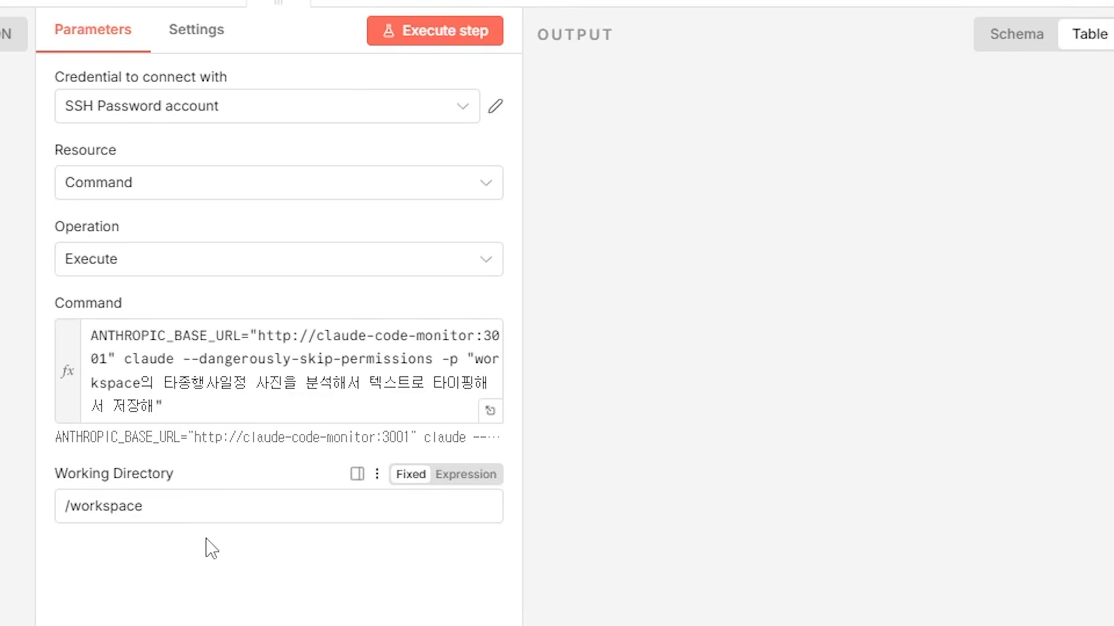
pyautogui.moveTo(102, 333); pyautogui.dragTo(475, 376)
pyautogui.click(319, 352)
pyautogui.click(233, 404)
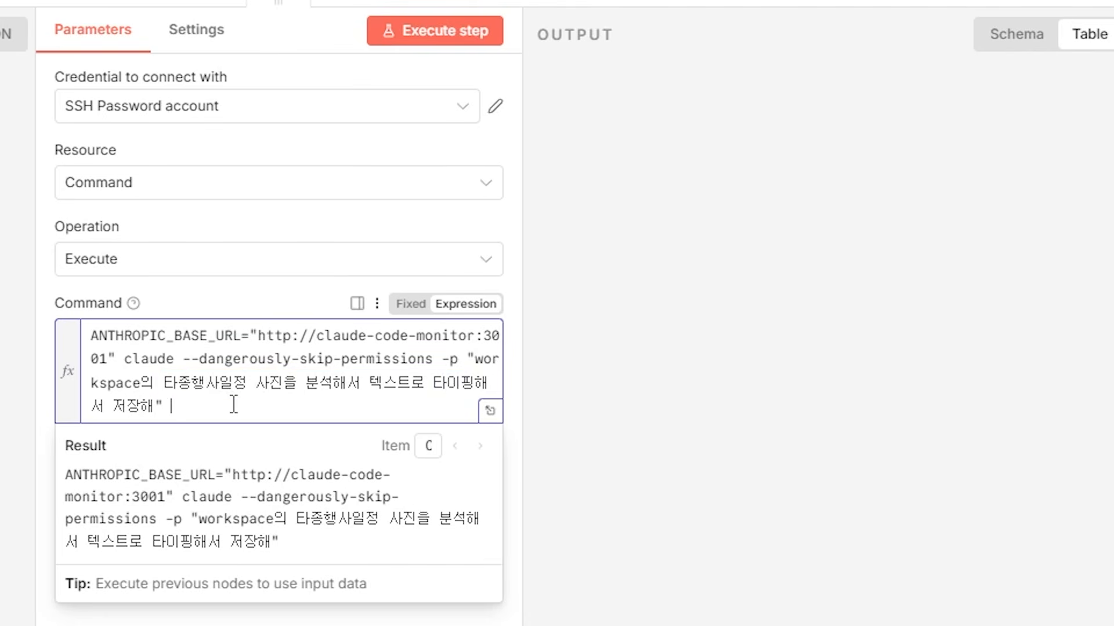
pyautogui.press('Escape')
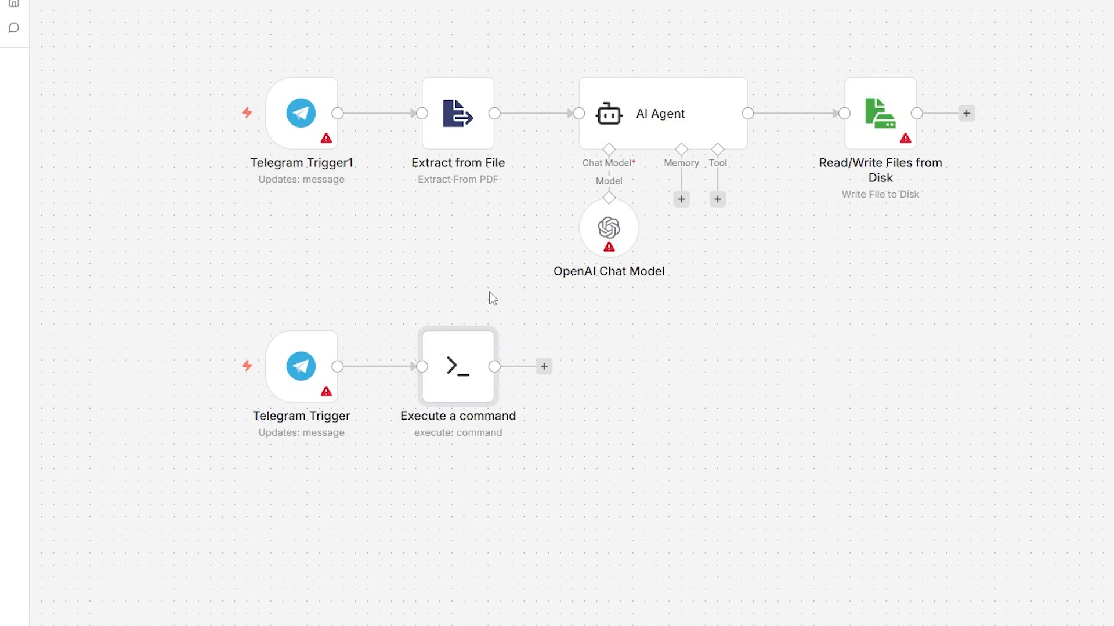
# Open the Execute a command node and check the prompt for transcribing the 타종행사일정 photo
pyautogui.click(302, 375)
pyautogui.doubleClick(478, 370)
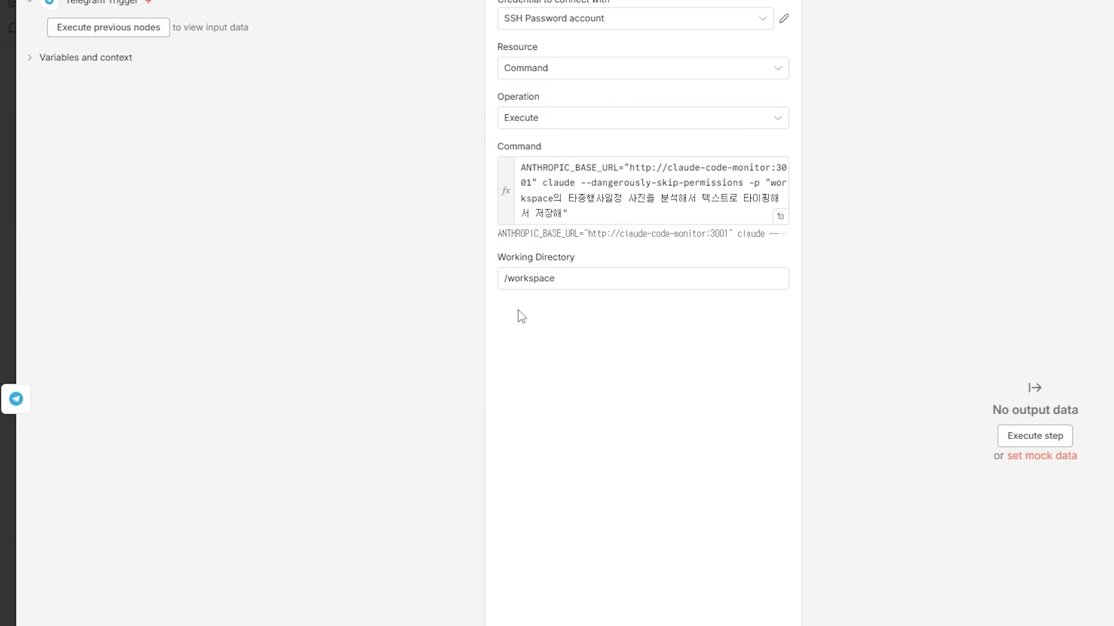
pyautogui.moveTo(568, 201); pyautogui.dragTo(560, 216)
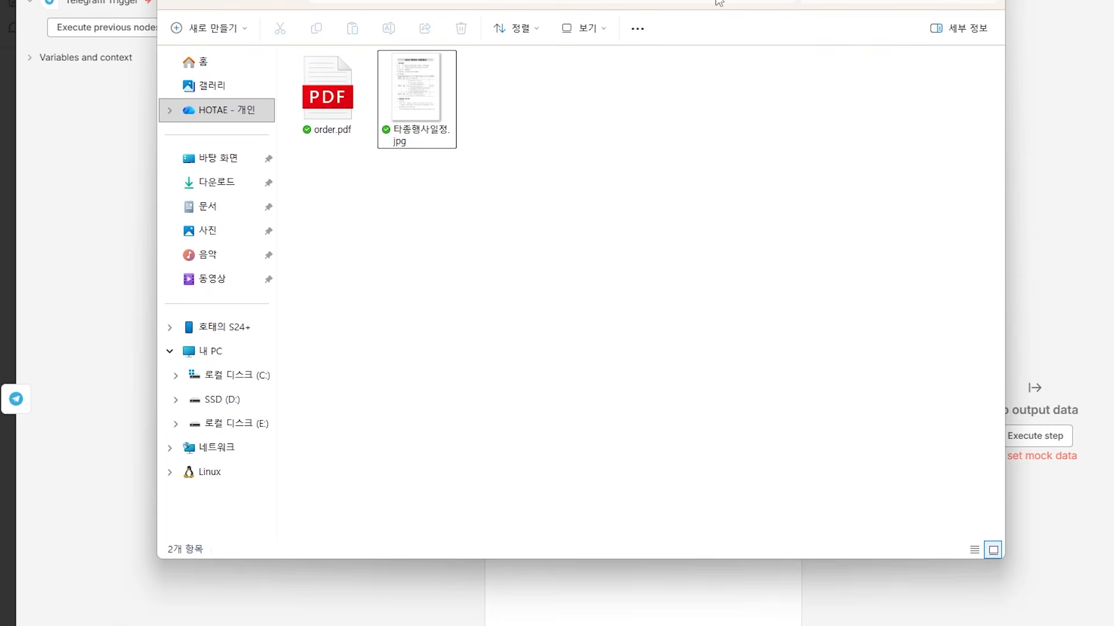
# Open 타종행사일정.jpg from the workspace folder and view the event schedule page in full
pyautogui.click(433, 96)
pyautogui.doubleClick(433, 97)
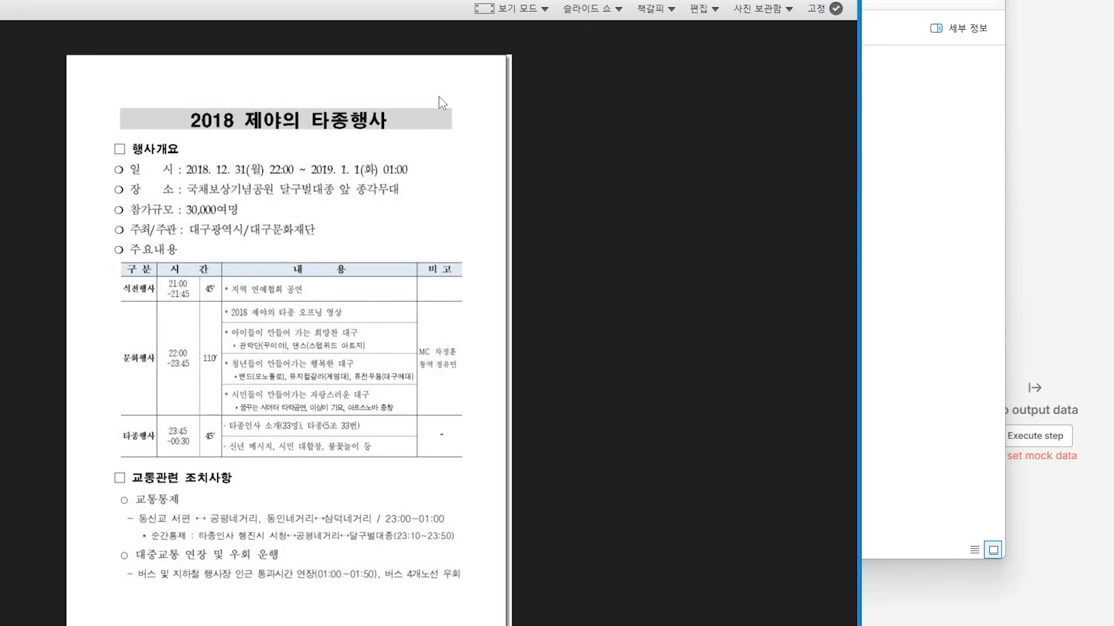
pyautogui.doubleClick(441, 7)
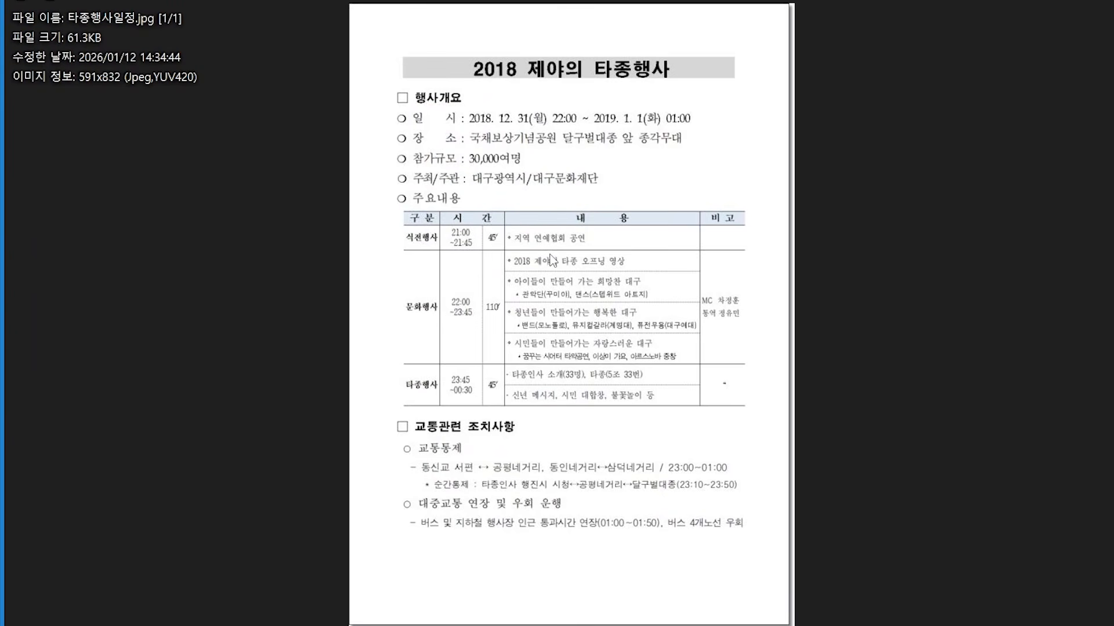
pyautogui.scroll(1, 643, 240)
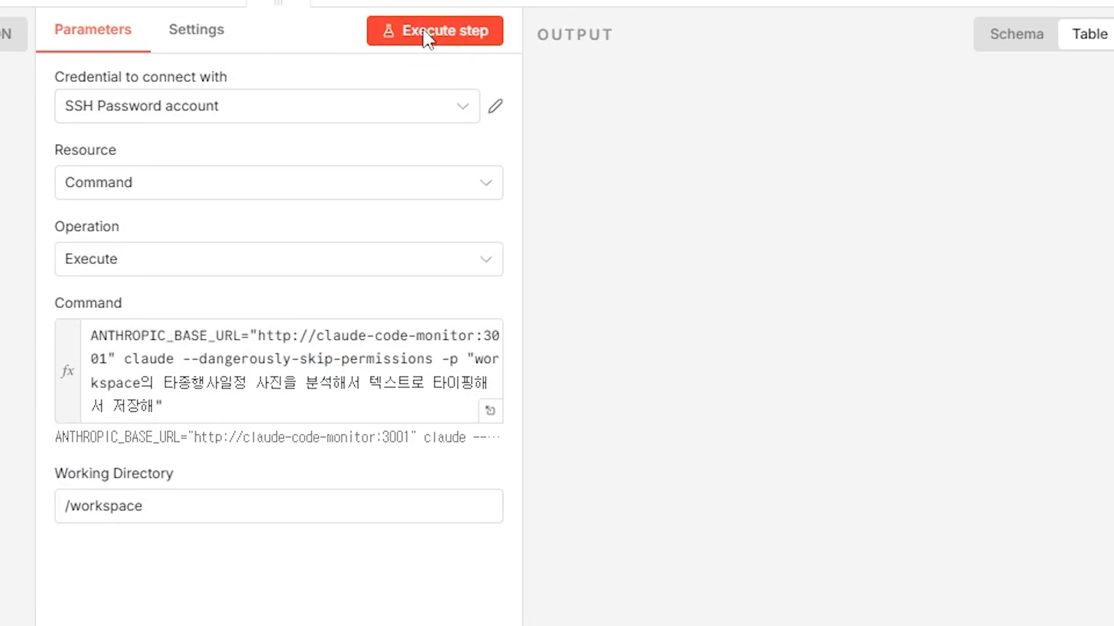
# Execute the SSH command step and open the newest Sonnet request in the monitor's request history
pyautogui.click(428, 36)
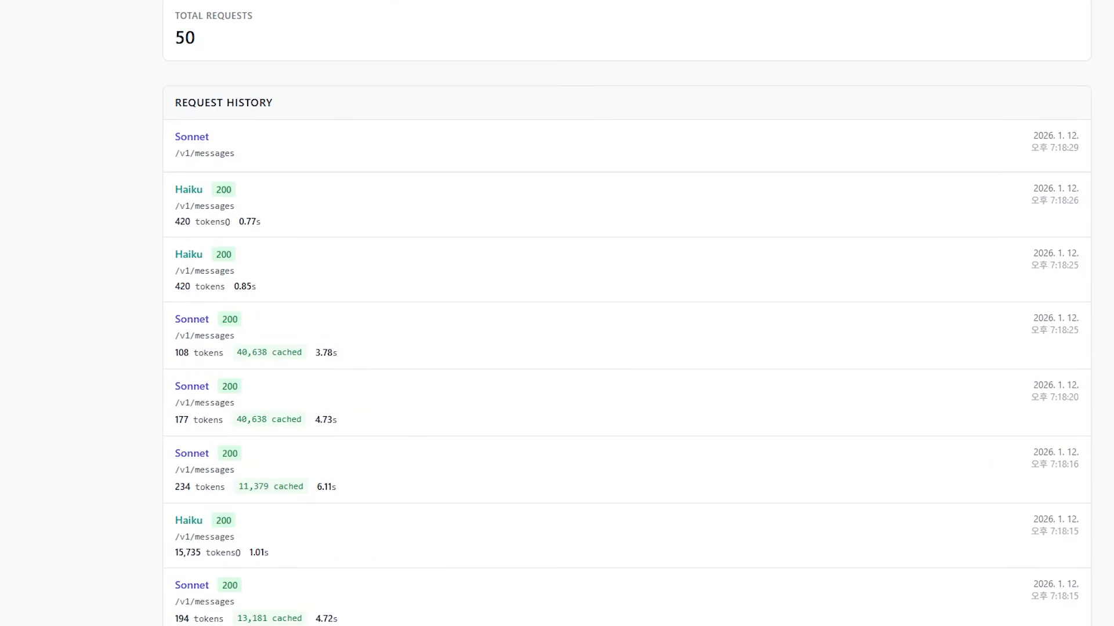
pyautogui.click(232, 139)
pyautogui.click(600, 508)
pyautogui.scroll(-5, 600, 508)
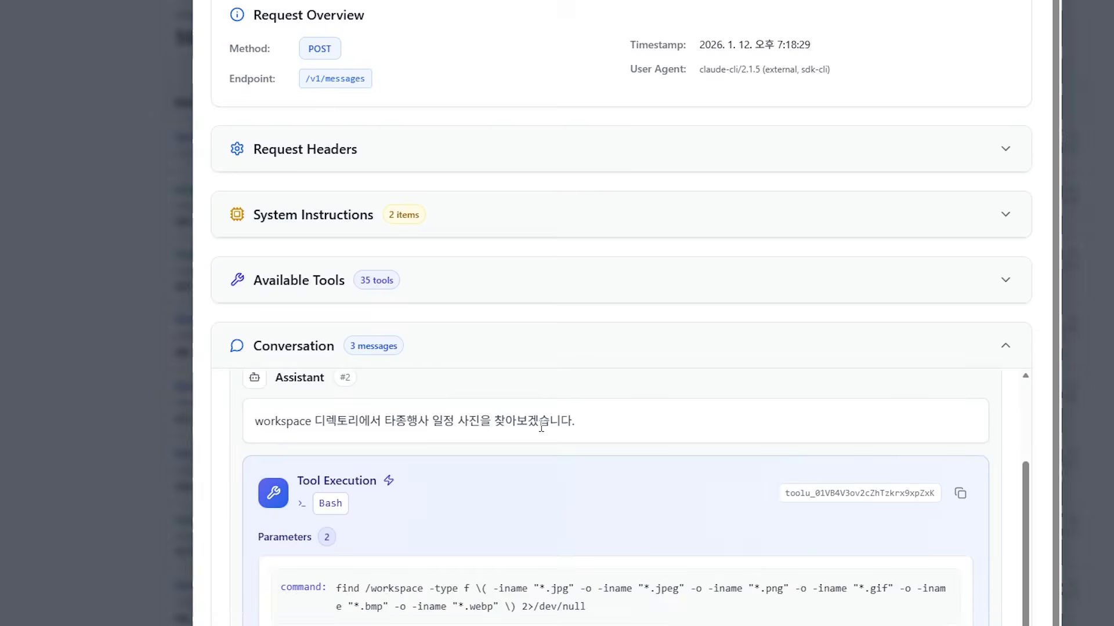
# Examine the request's conversation: the user prompt, the assistant's reply and the Bash tool parameters for finding image files
pyautogui.scroll(3, 601, 464)
pyautogui.moveTo(255, 456); pyautogui.dragTo(614, 461)
pyautogui.click(629, 459)
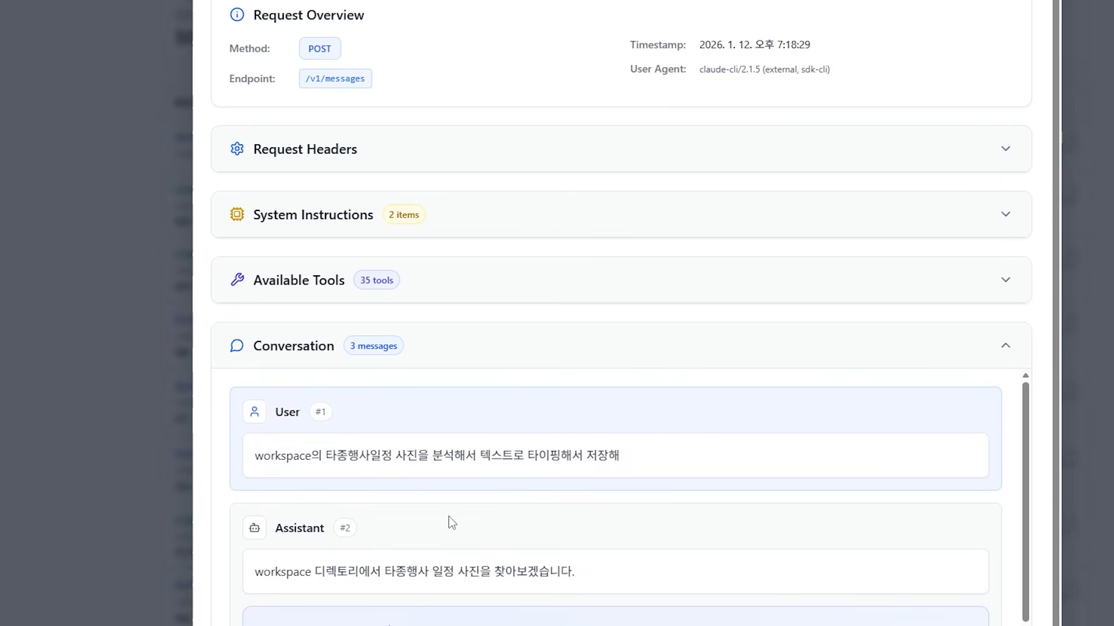
pyautogui.scroll(-1, 450, 522)
pyautogui.moveTo(293, 496); pyautogui.dragTo(562, 496)
pyautogui.click(564, 496)
pyautogui.scroll(-3, 420, 479)
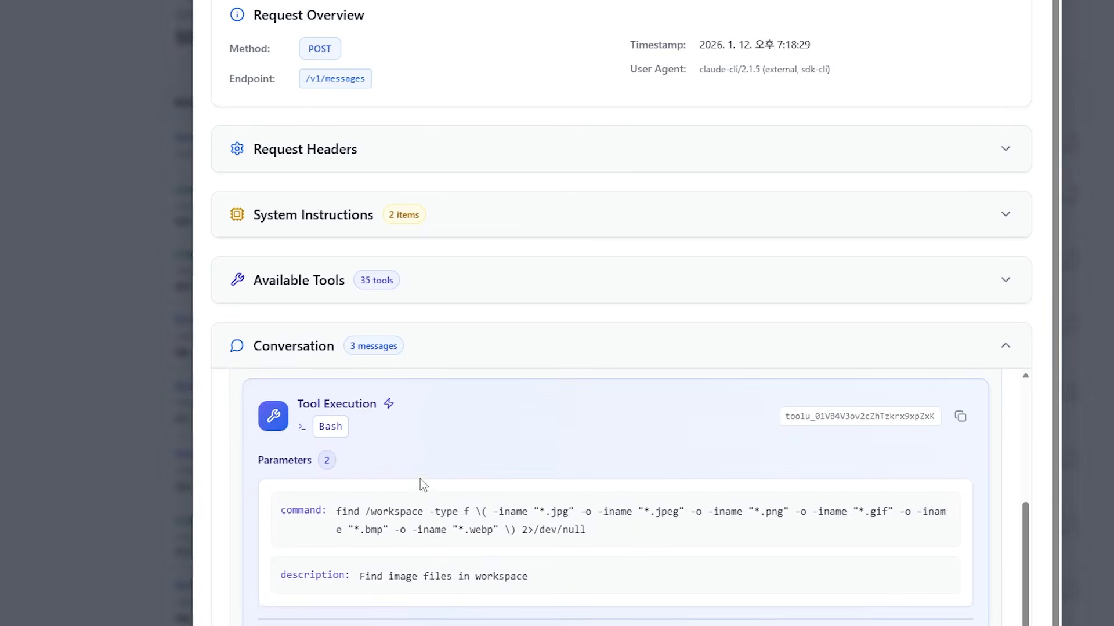
pyautogui.scroll(1, 324, 458)
pyautogui.scroll(-4, 418, 490)
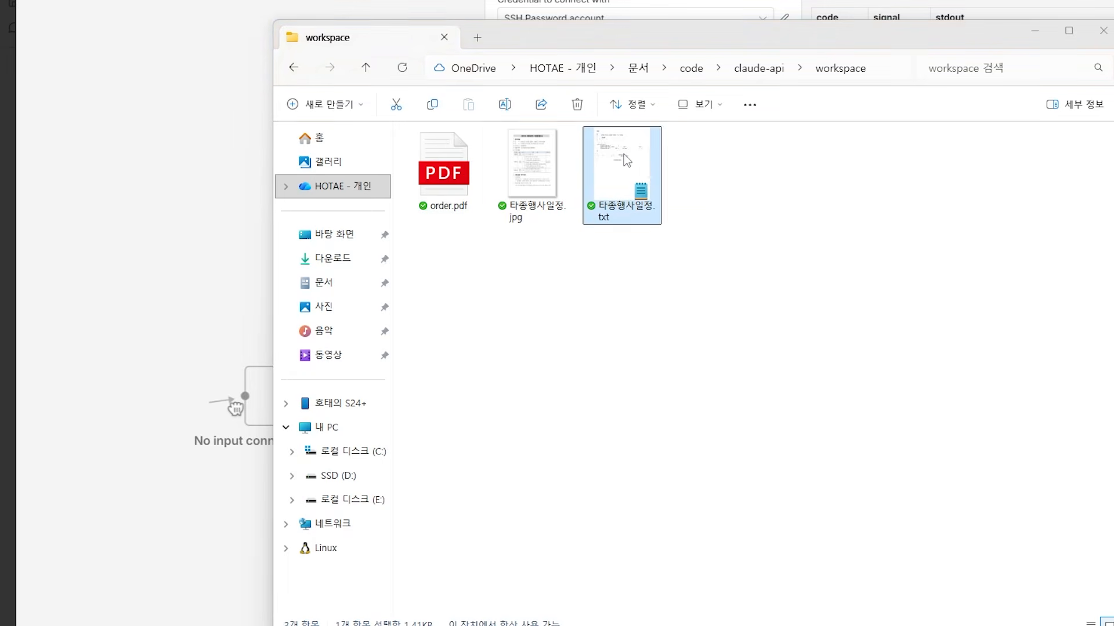
# Open 타종행사일정.txt from the workspace folder and read the transcribed event overview and schedule table
pyautogui.doubleClick(624, 154)
pyautogui.moveTo(539, 106); pyautogui.dragTo(910, 12)
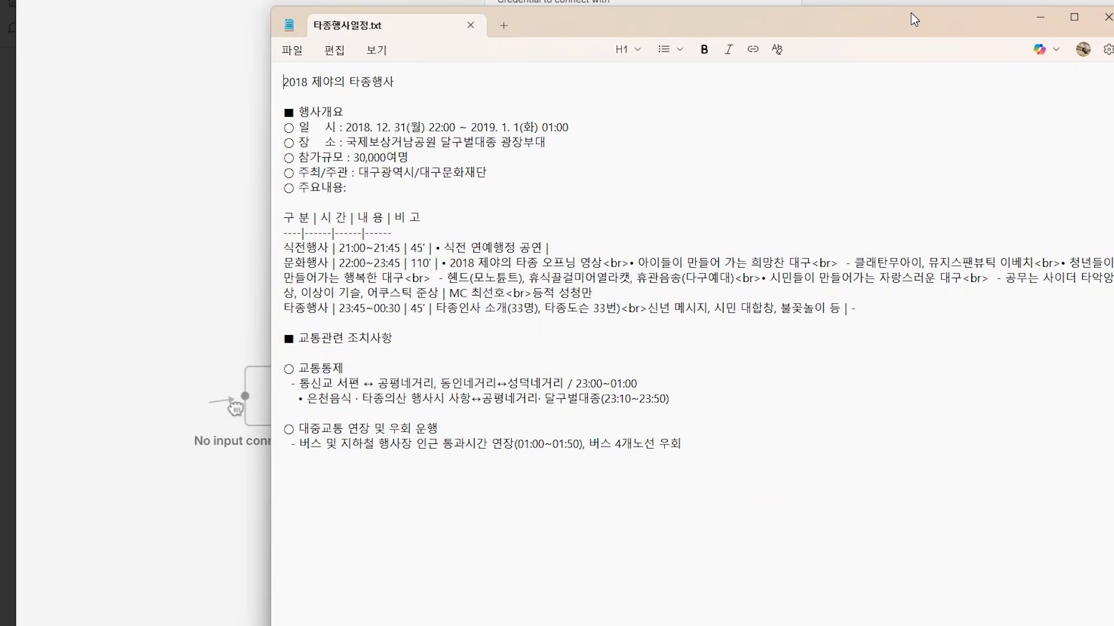
pyautogui.moveTo(332, 121); pyautogui.dragTo(821, 432)
pyautogui.click(715, 440)
pyautogui.moveTo(340, 248); pyautogui.dragTo(540, 308)
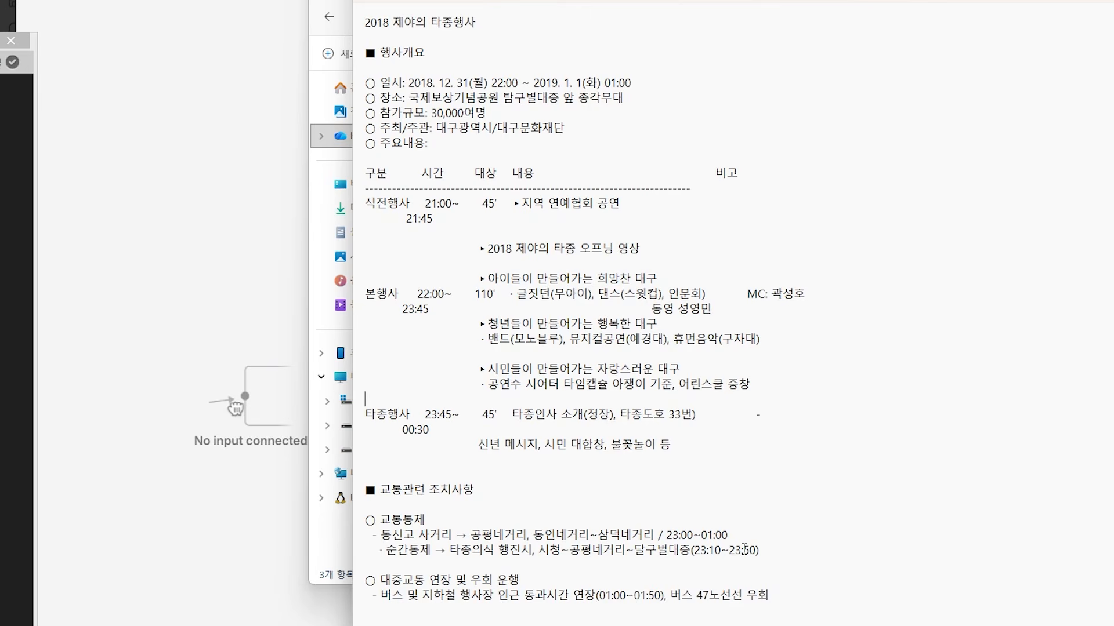
# Compare the transcribed text in 타종행사일정.txt side by side with the original schedule image
pyautogui.click(740, 514)
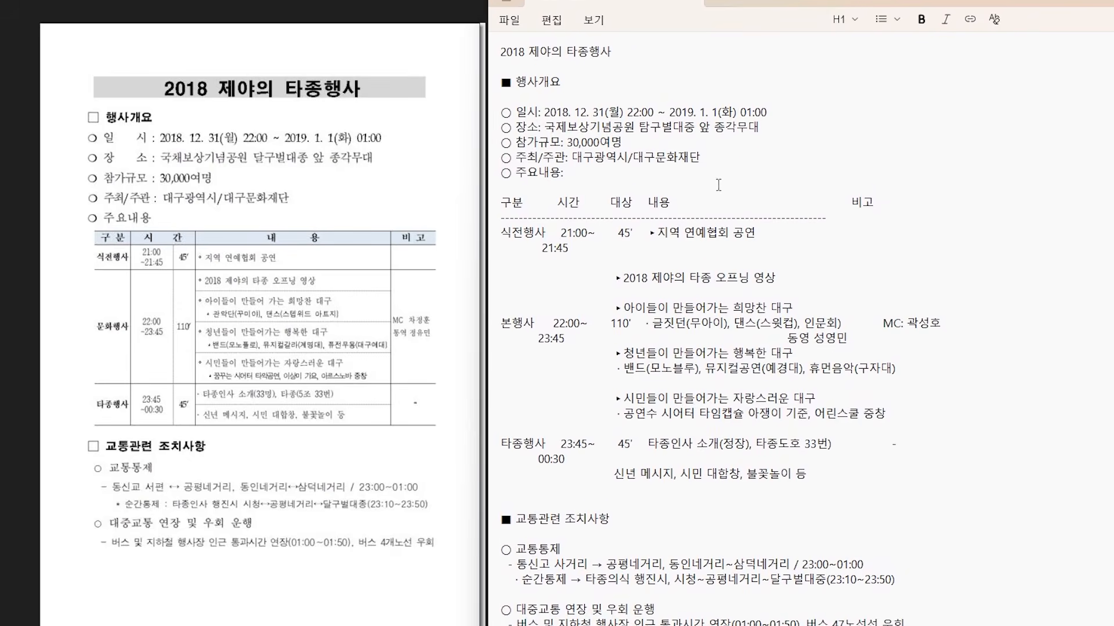
pyautogui.moveTo(754, 2); pyautogui.dragTo(799, 65)
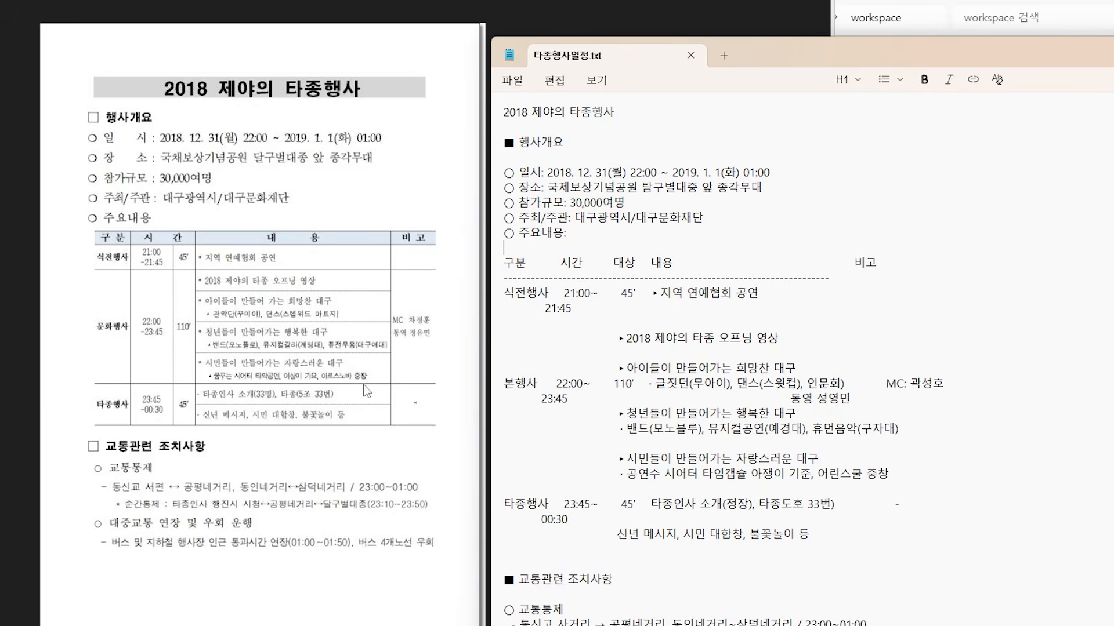
pyautogui.click(273, 380)
pyautogui.hotkey('alt', 'Tab')
pyautogui.moveTo(786, 48); pyautogui.dragTo(770, 0)
pyautogui.click(593, 536)
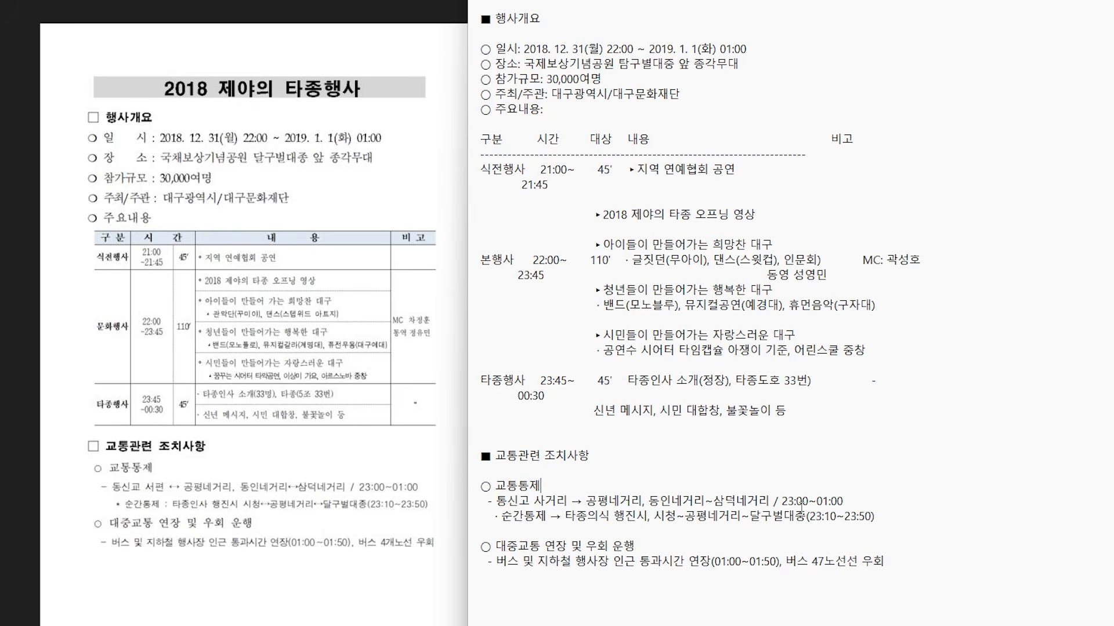
pyautogui.click(367, 82)
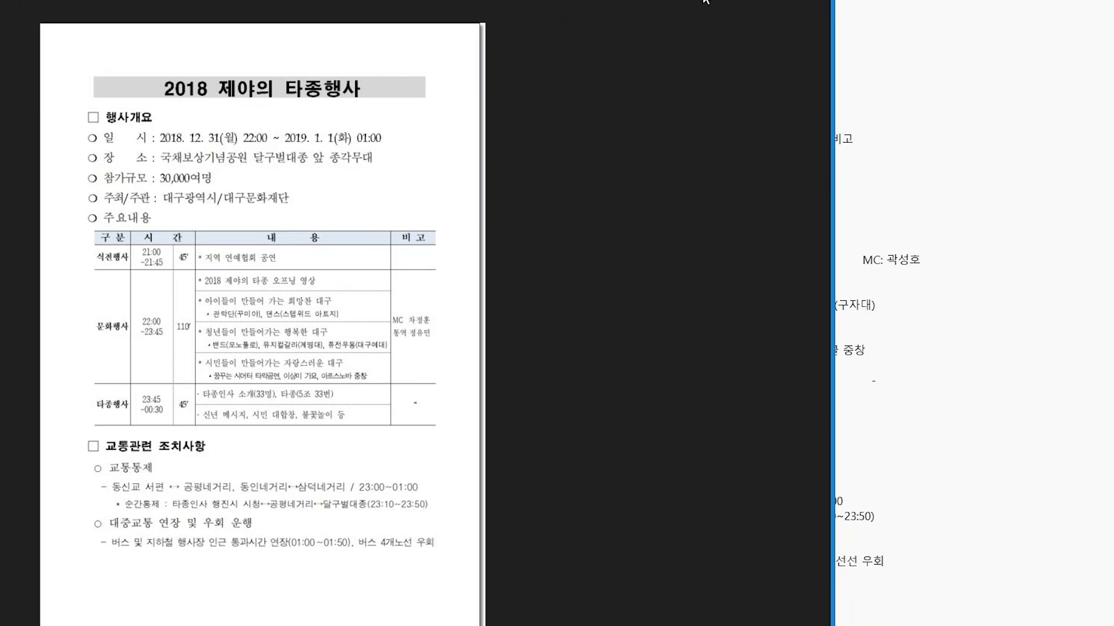
pyautogui.click(751, 51)
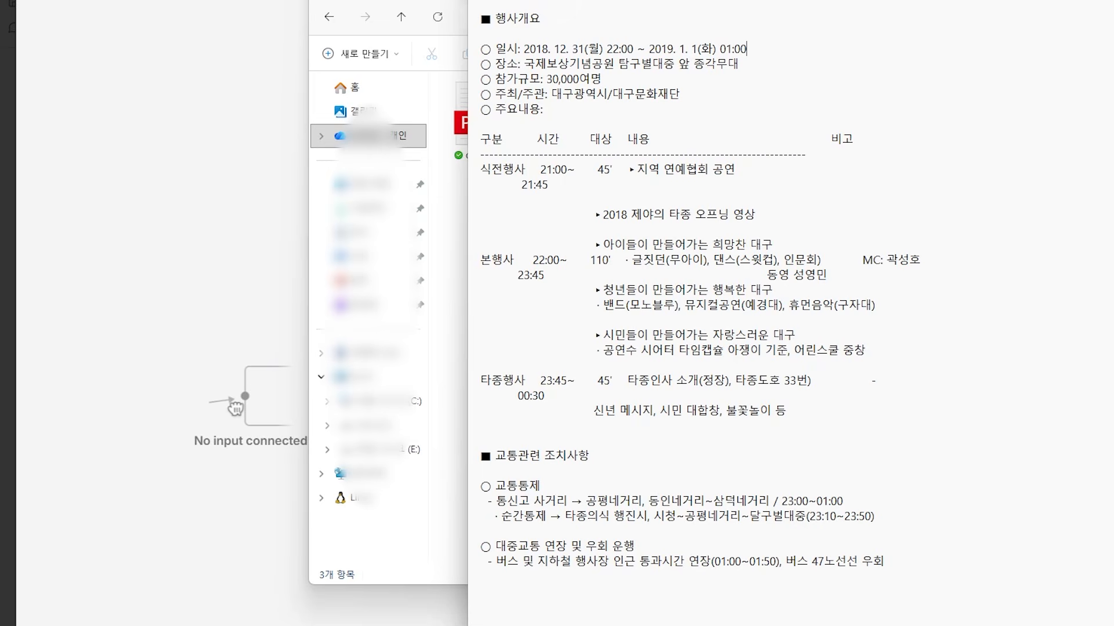
pyautogui.hotkey('alt', 'Tab')
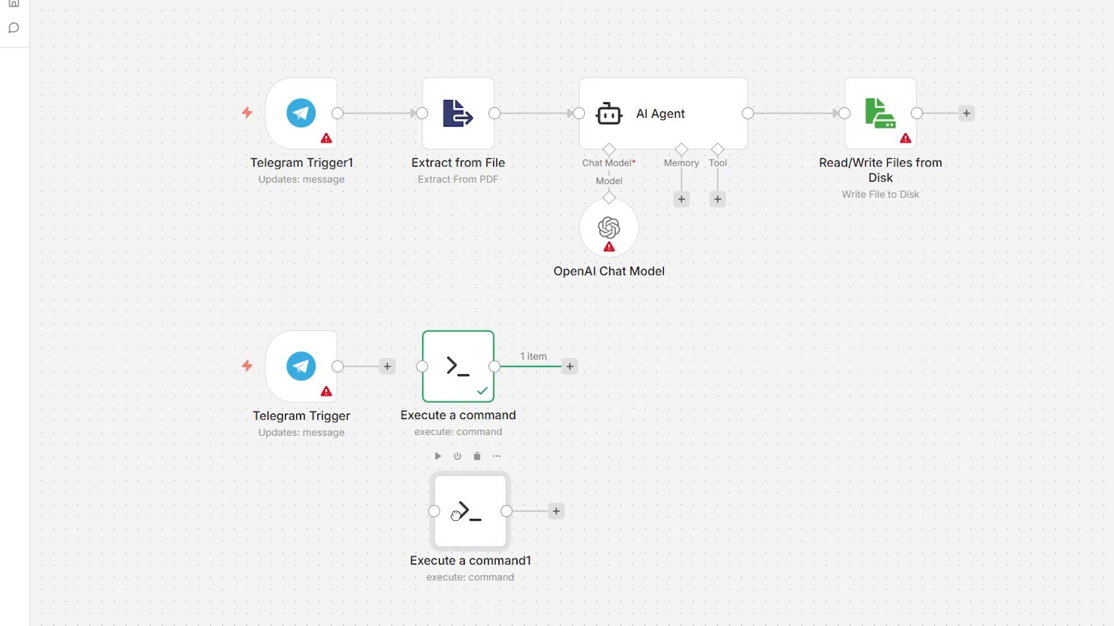
# Align the Execute a command1 node under Execute a command and review its prompt for updating the Notion 입고송장 table
pyautogui.moveTo(470, 524); pyautogui.dragTo(458, 511)
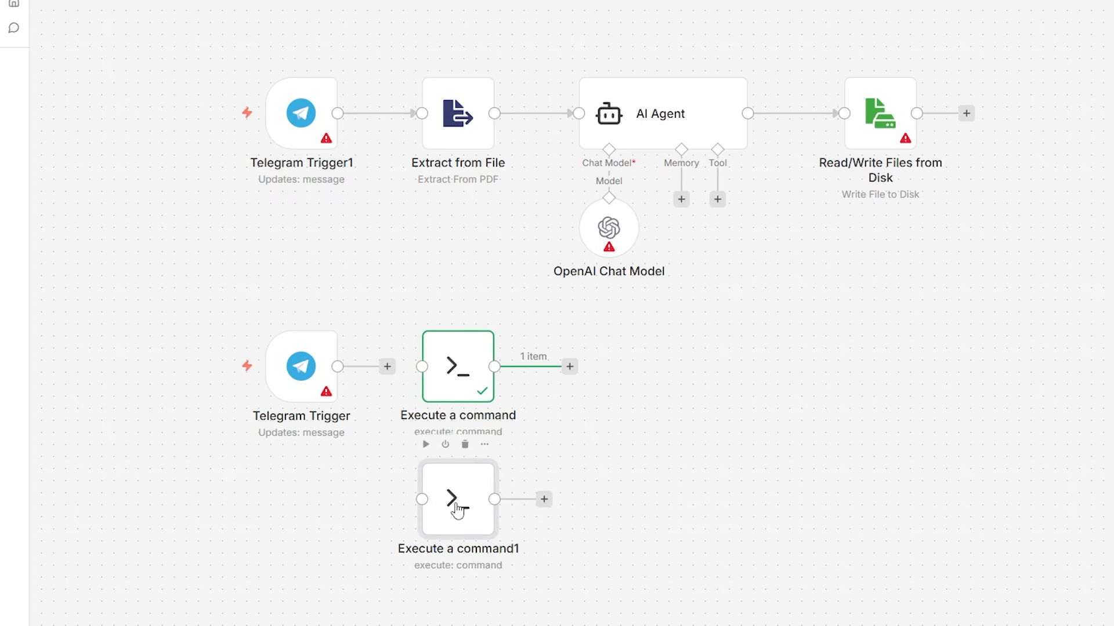
pyautogui.doubleClick(459, 510)
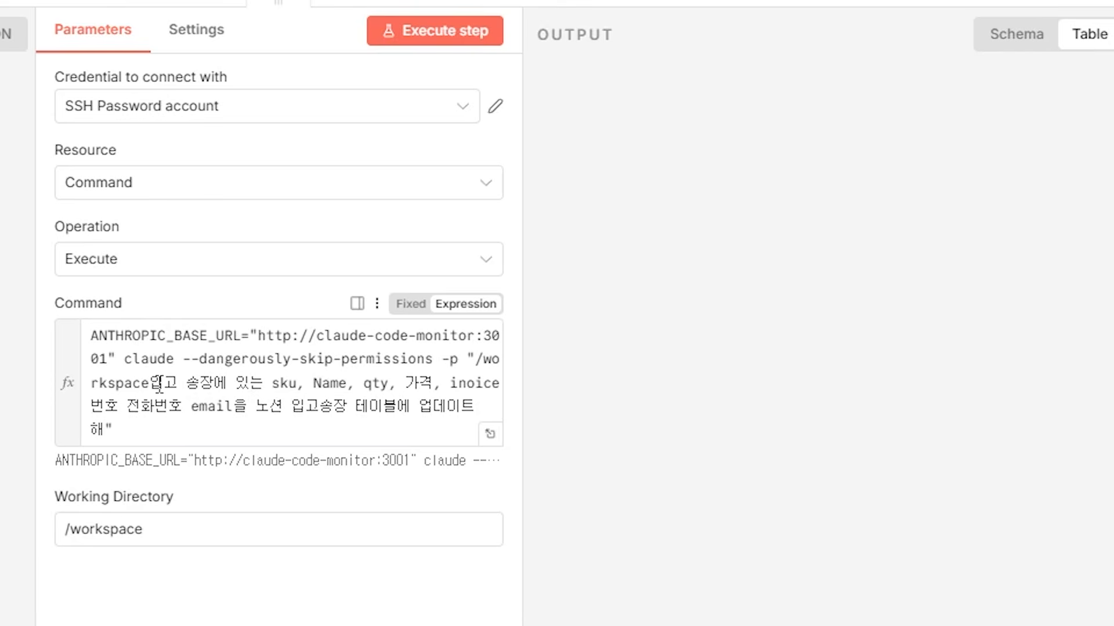
pyautogui.moveTo(558, 199); pyautogui.dragTo(681, 193)
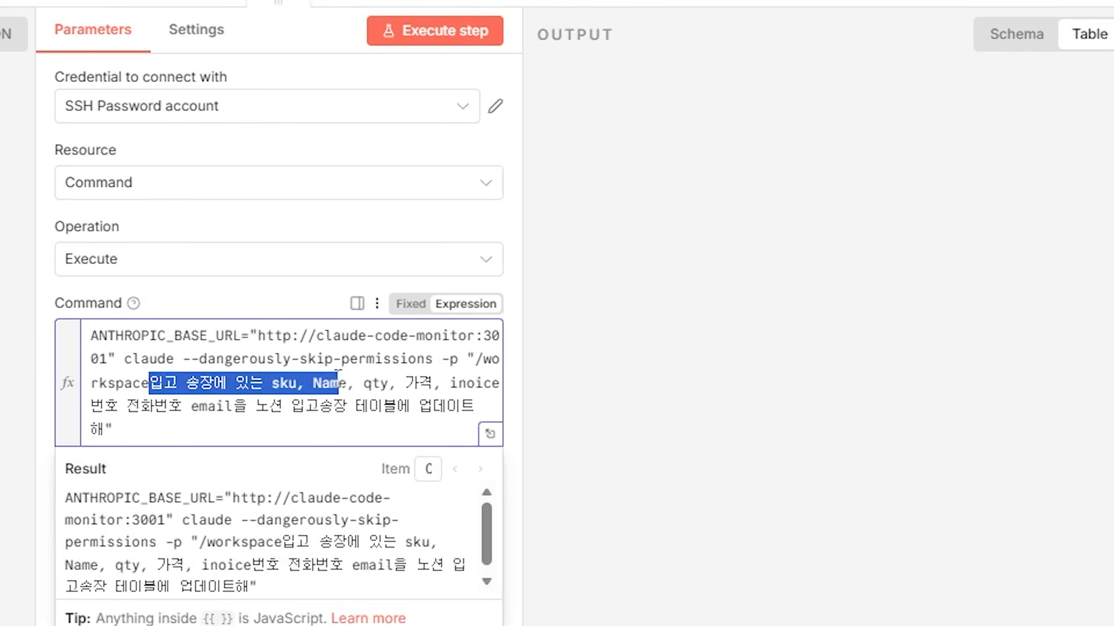
pyautogui.moveTo(338, 375); pyautogui.dragTo(291, 427)
pyautogui.click(291, 428)
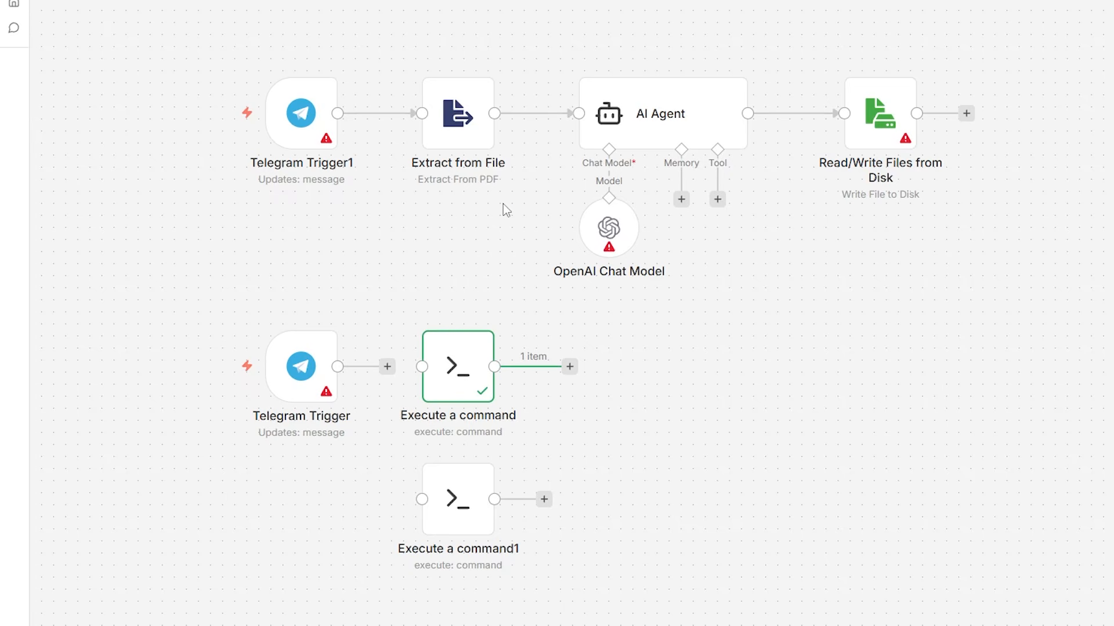
# Add a Supabase Create a row node and place it just below the Read/Write Files from Disk node
pyautogui.moveTo(859, 145)
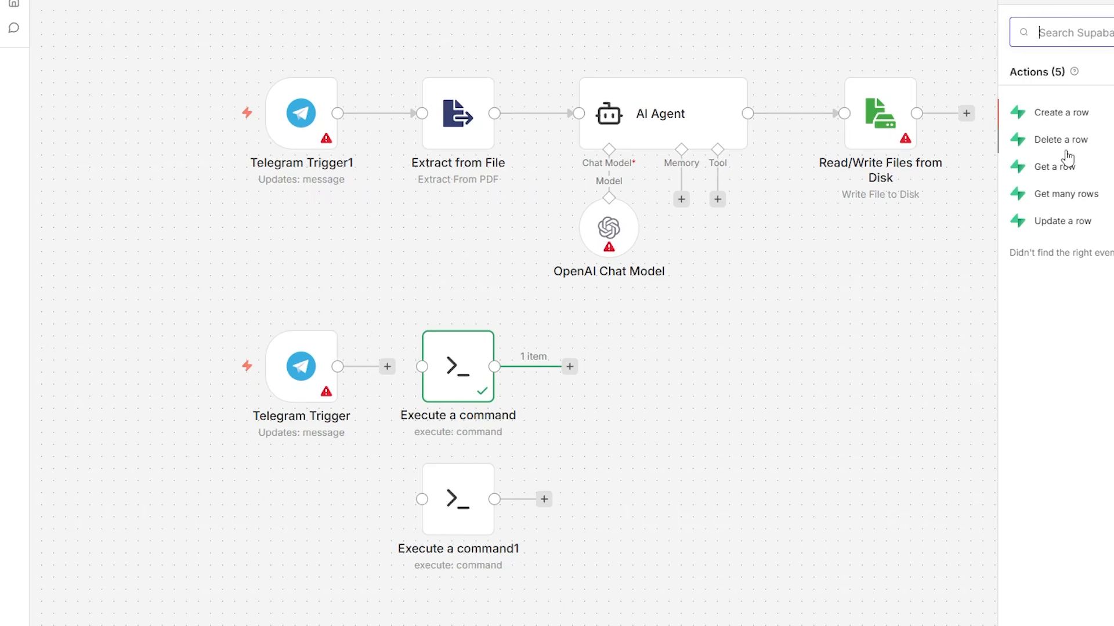
pyautogui.click(1061, 112)
pyautogui.press('Escape')
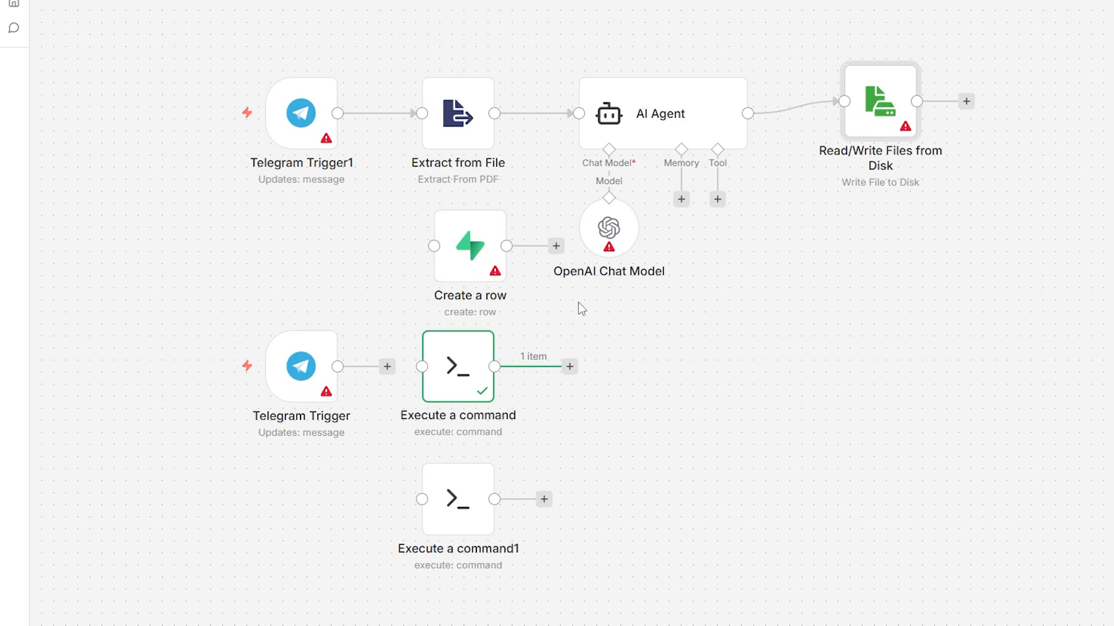
pyautogui.moveTo(476, 254); pyautogui.dragTo(826, 218)
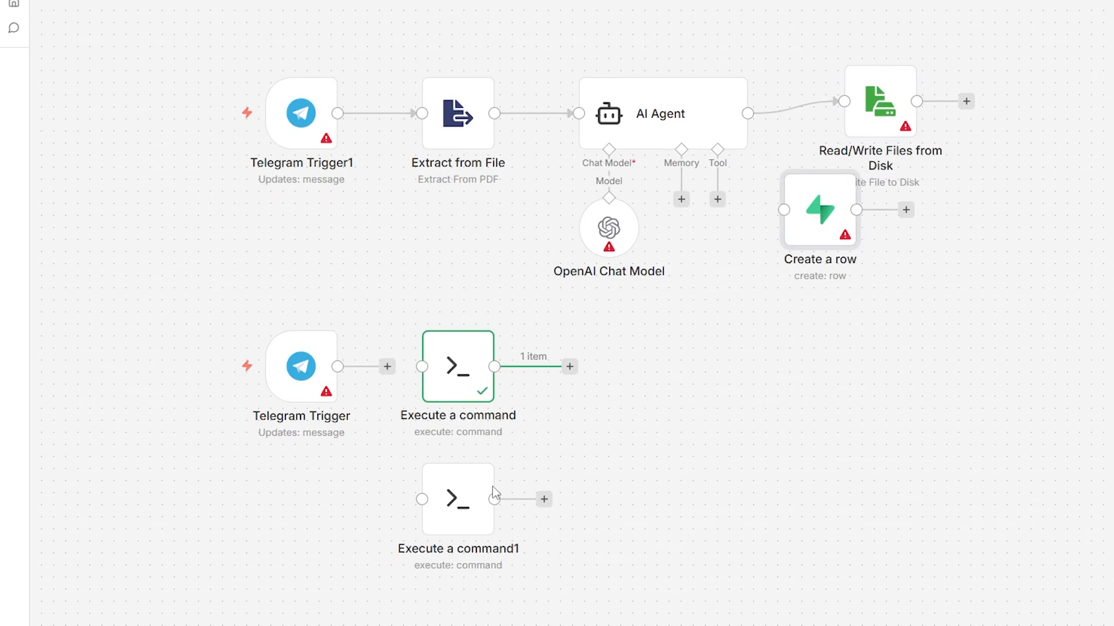
# Open the Execute a command1 node, and in the monitor's request history read the invoice request's prompt and first reply
pyautogui.doubleClick(465, 494)
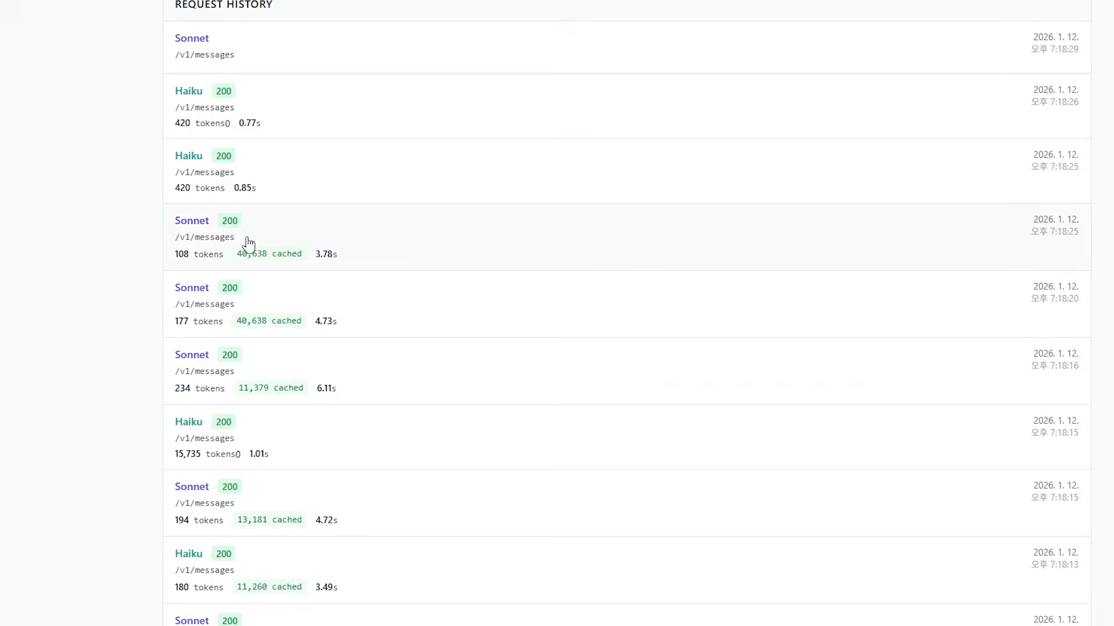
pyautogui.click(276, 296)
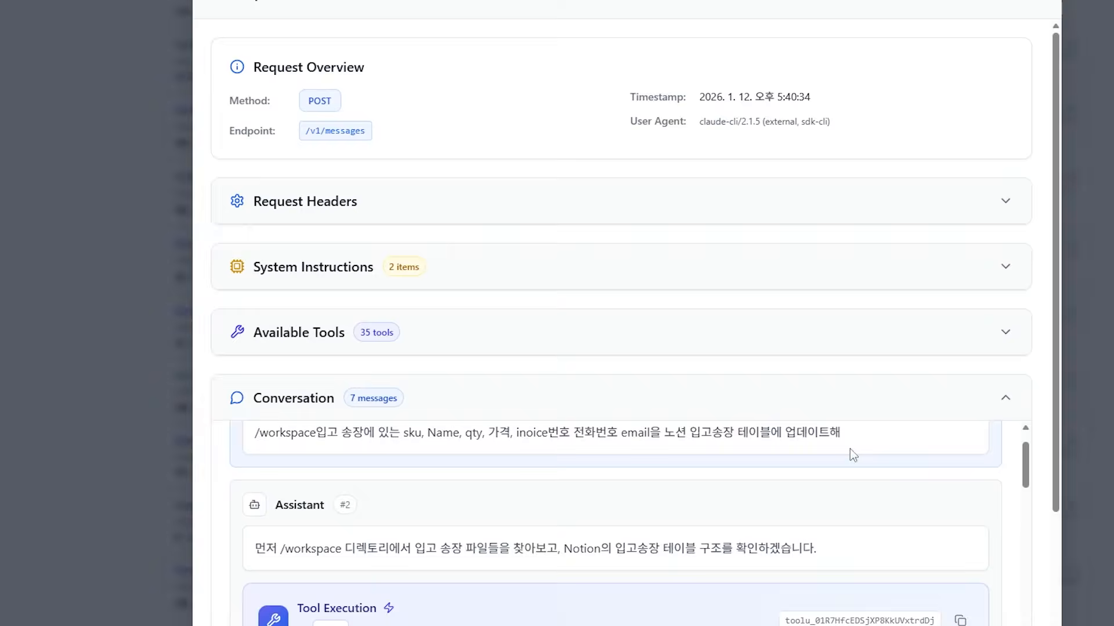
pyautogui.scroll(-3, 848, 452)
pyautogui.moveTo(343, 329); pyautogui.dragTo(841, 330)
pyautogui.scroll(-3, 576, 333)
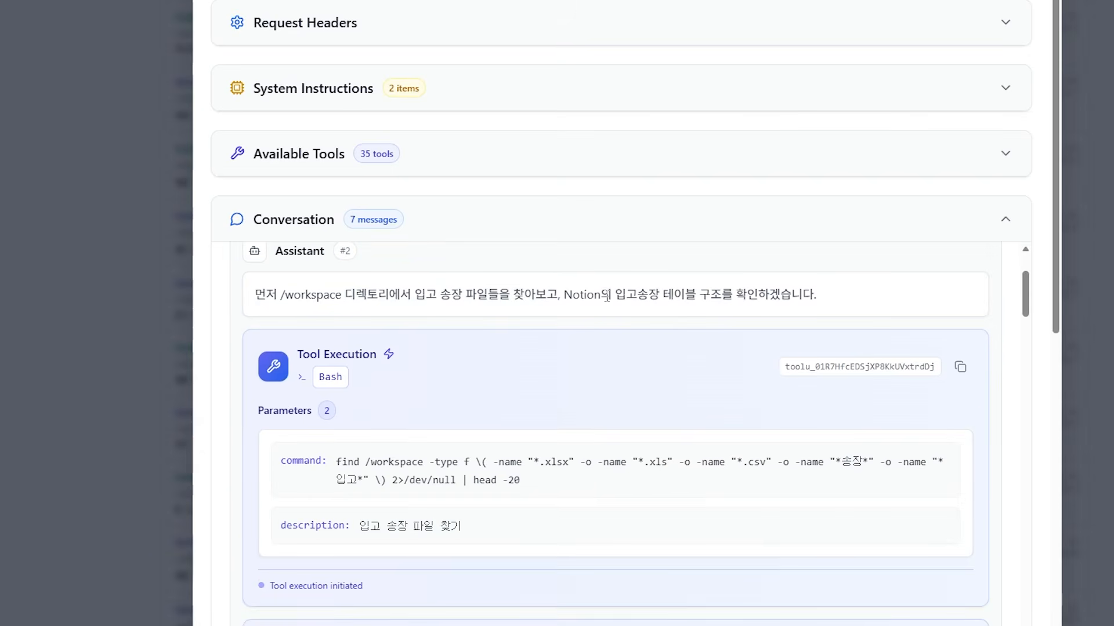
# Examine the invoice fields extracted from the PDF and the notion-create-pages tool execution in the conversation
pyautogui.scroll(-3, 576, 334)
pyautogui.scroll(-10, 413, 358)
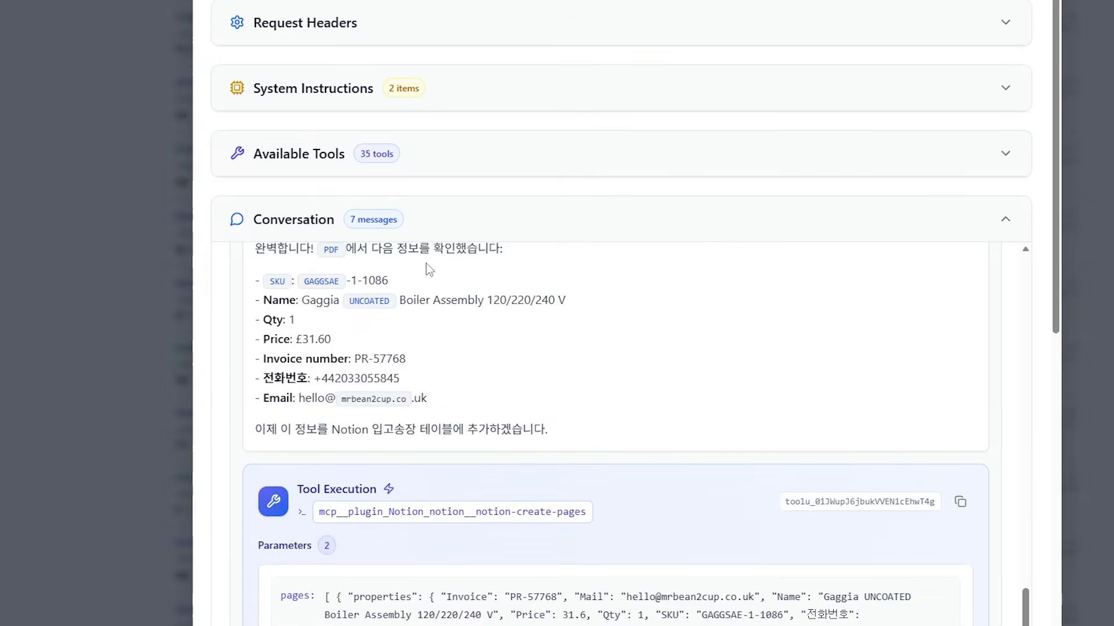
pyautogui.moveTo(423, 279); pyautogui.dragTo(258, 300)
pyautogui.click(500, 384)
pyautogui.click(422, 370)
pyautogui.scroll(-1, 443, 374)
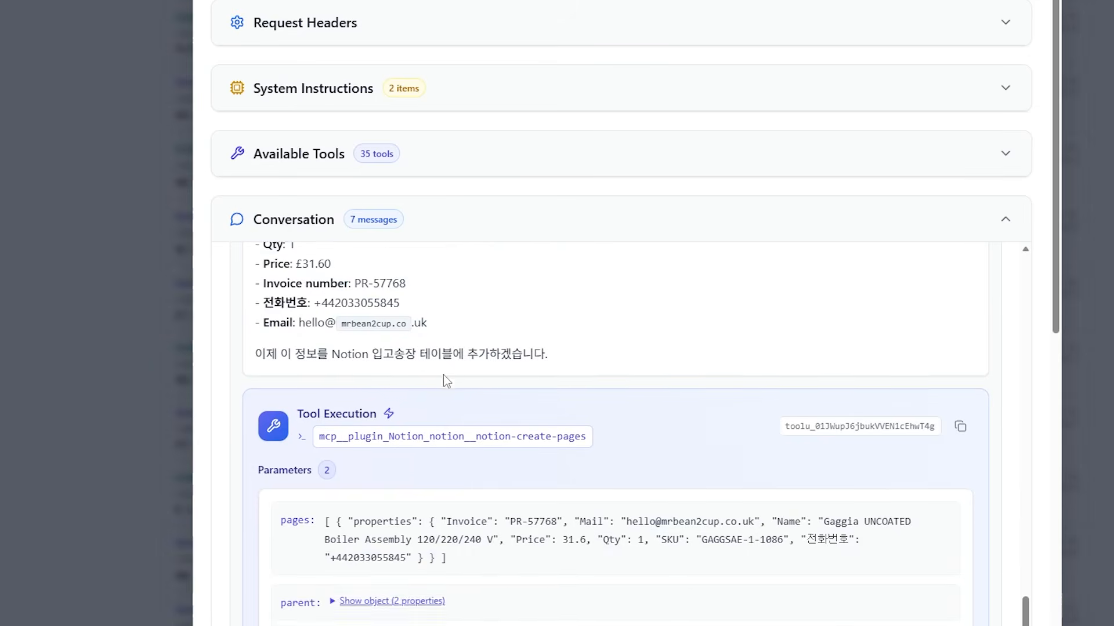
# Review the parameters and execution result of the notion-create-pages call in the conversation
pyautogui.scroll(-2, 444, 374)
pyautogui.moveTo(468, 410); pyautogui.dragTo(342, 369)
pyautogui.scroll(-10, 499, 375)
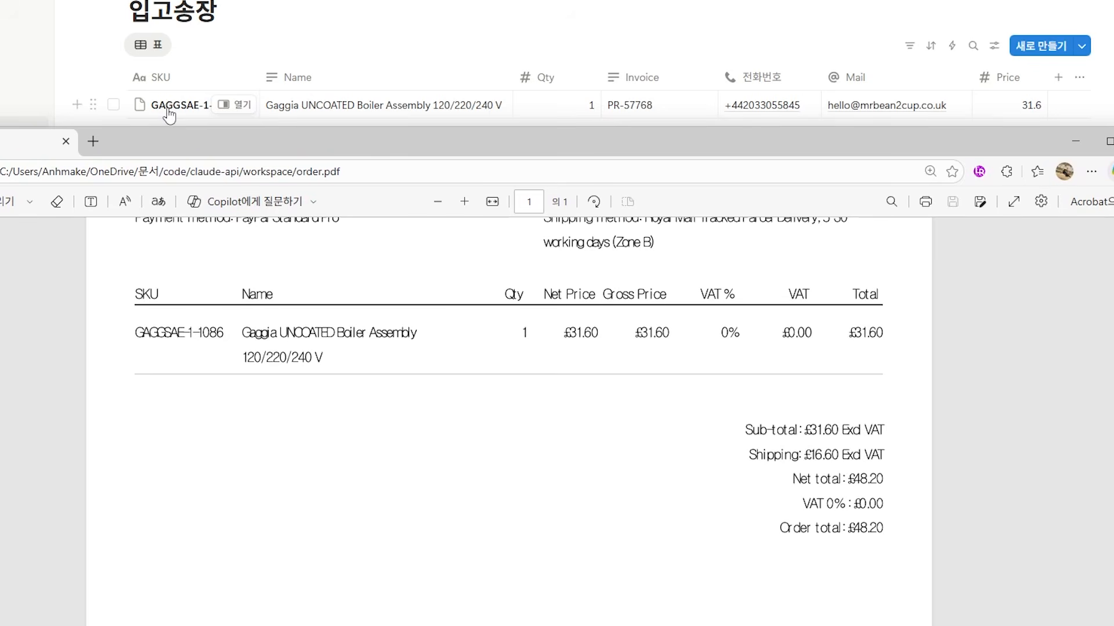
# Compare the new row in the Notion 입고송장 table with the supplier, invoice and item details in order.pdf
pyautogui.scroll(1, 435, 332)
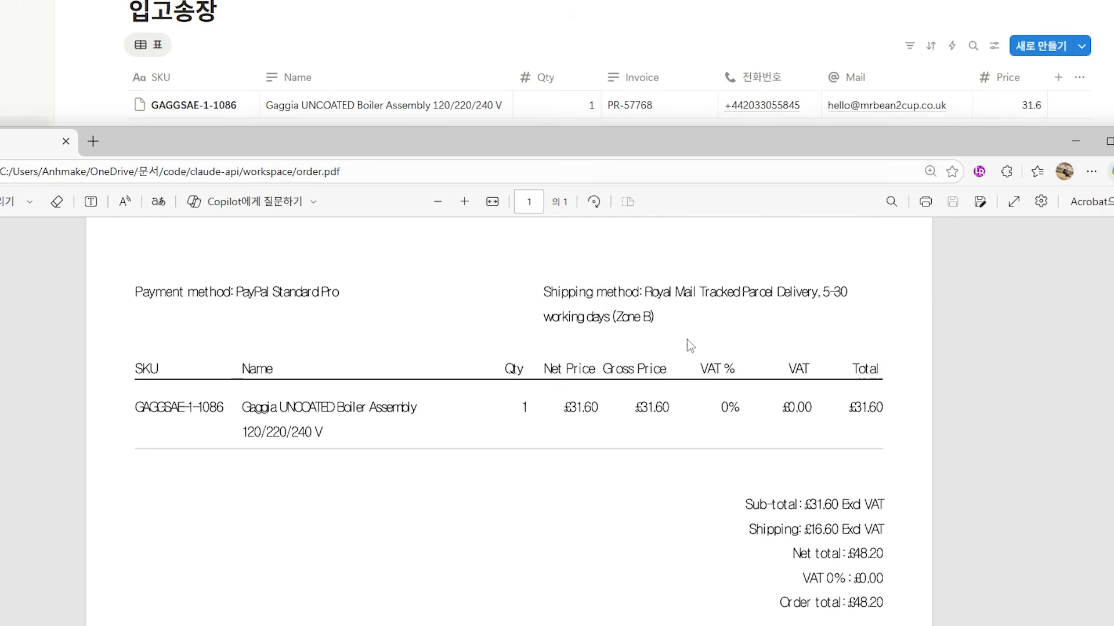
pyautogui.scroll(10, 687, 342)
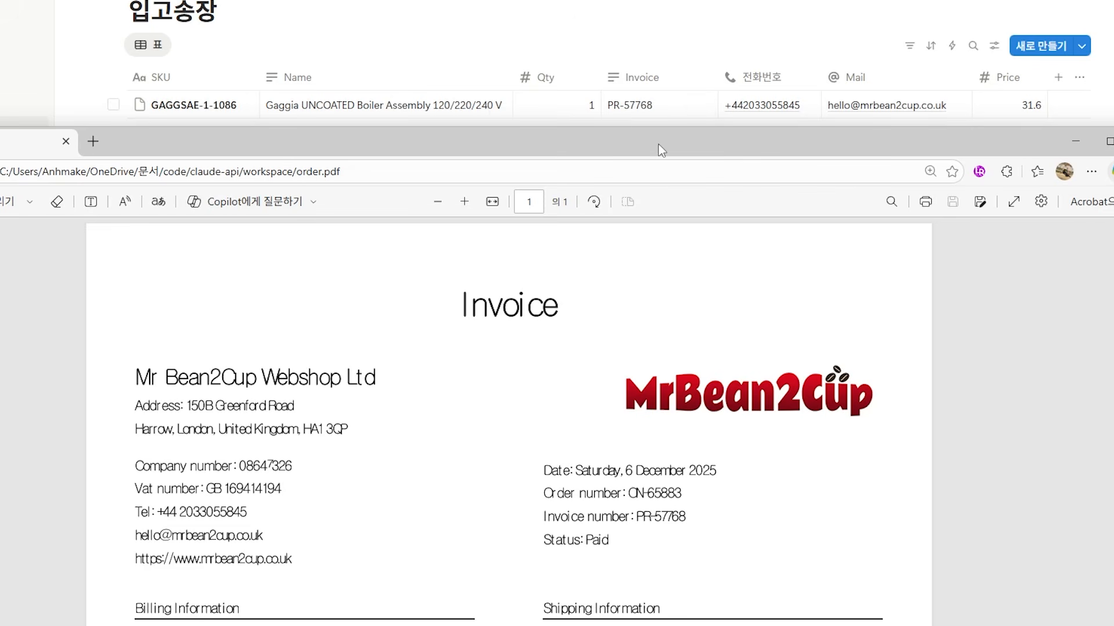
pyautogui.scroll(-3, 719, 446)
pyautogui.scroll(3, 435, 446)
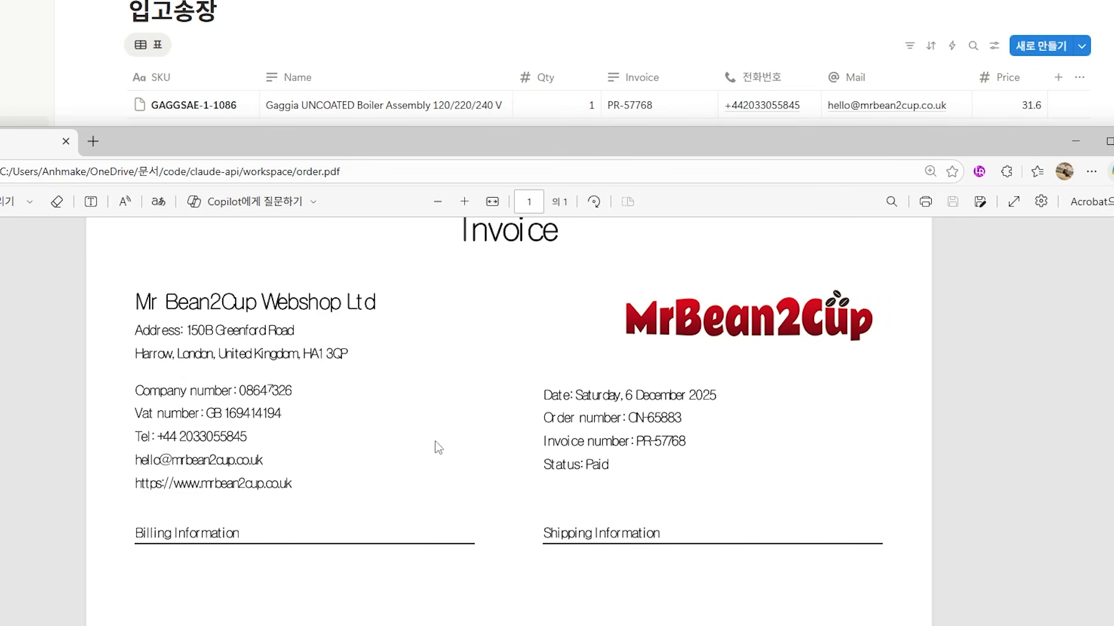
pyautogui.scroll(-2, 339, 434)
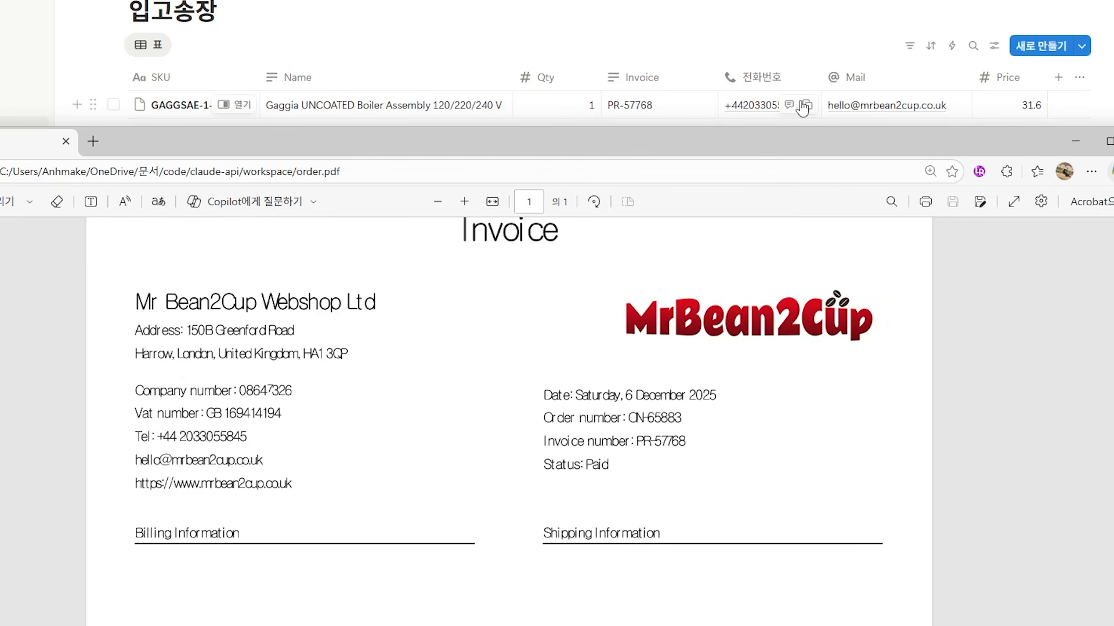
pyautogui.scroll(-2, 264, 485)
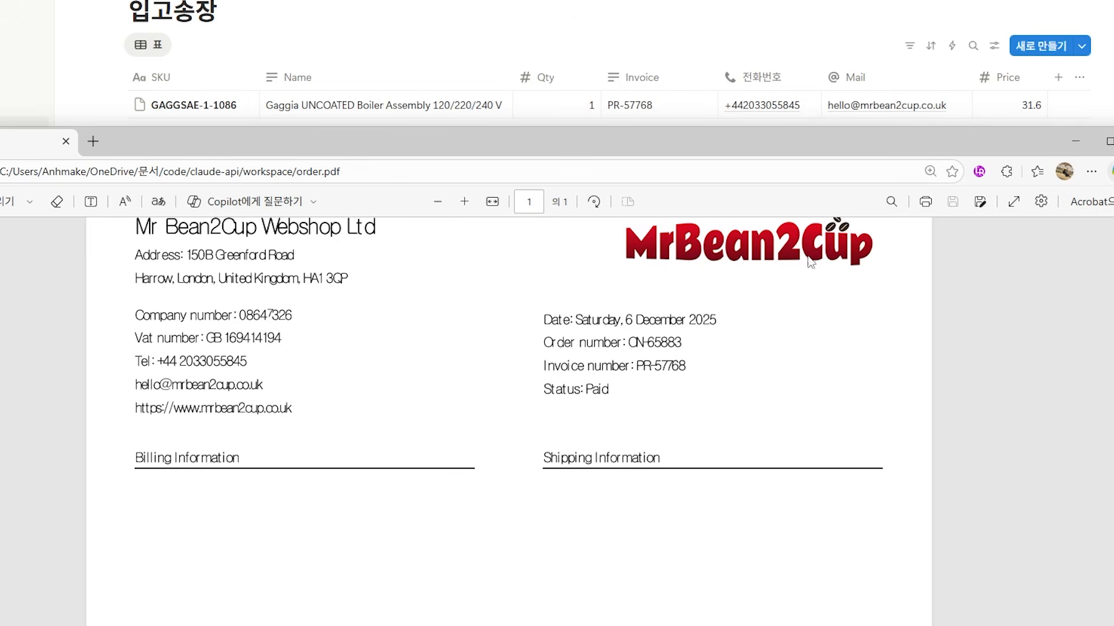
# Recheck the fields extracted from the PDF and the notion-create-pages parameters in the monitor's conversation
pyautogui.scroll(-10, 698, 345)
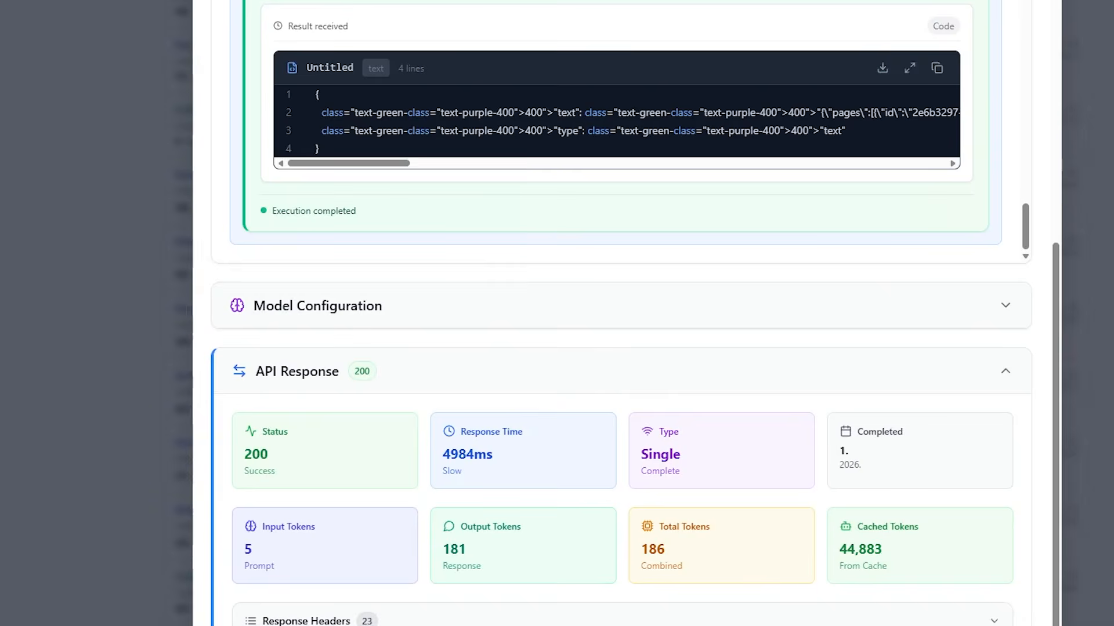
pyautogui.scroll(5, 547, 164)
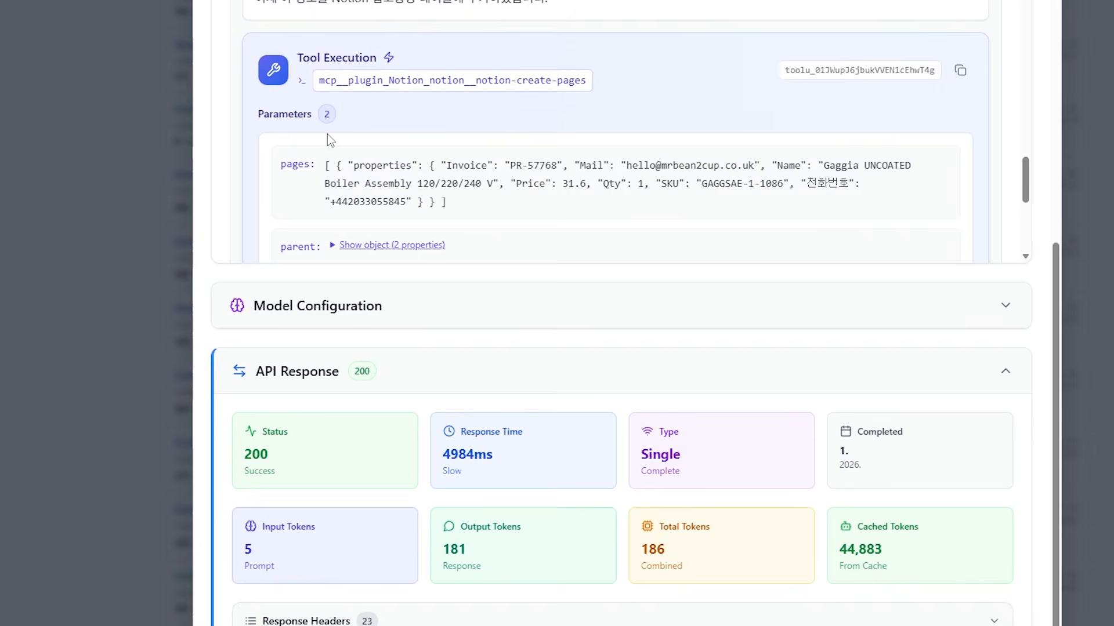
pyautogui.scroll(-1, 327, 134)
pyautogui.scroll(4, 330, 87)
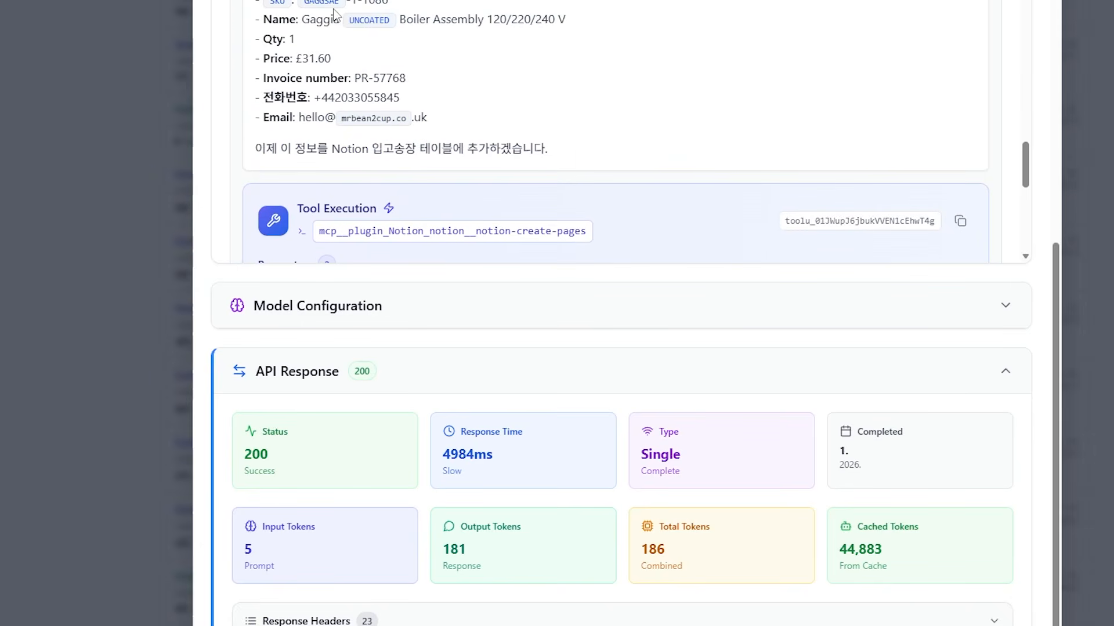
pyautogui.moveTo(304, 19); pyautogui.dragTo(565, 21)
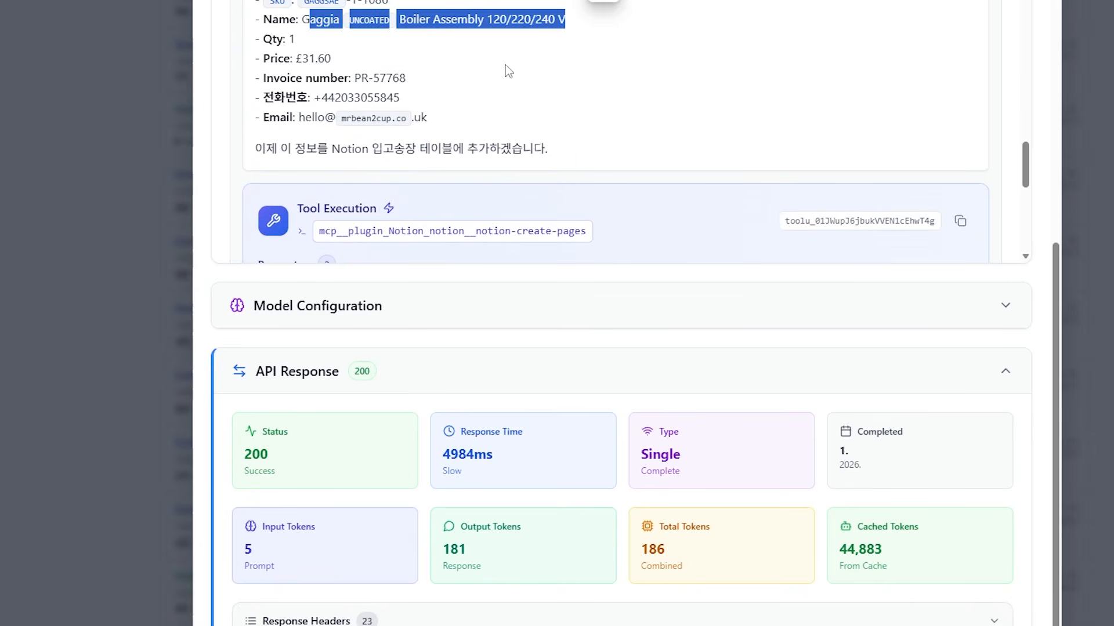
pyautogui.click(305, 58)
pyautogui.scroll(2, 377, 78)
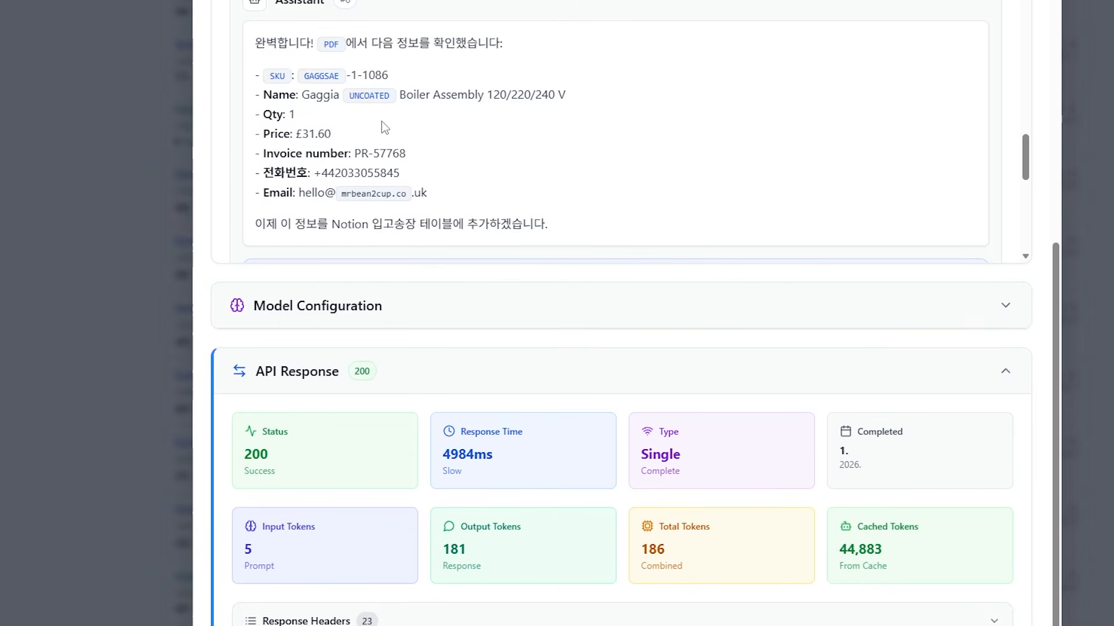
pyautogui.scroll(-4, 381, 130)
pyautogui.moveTo(330, 164); pyautogui.dragTo(355, 171)
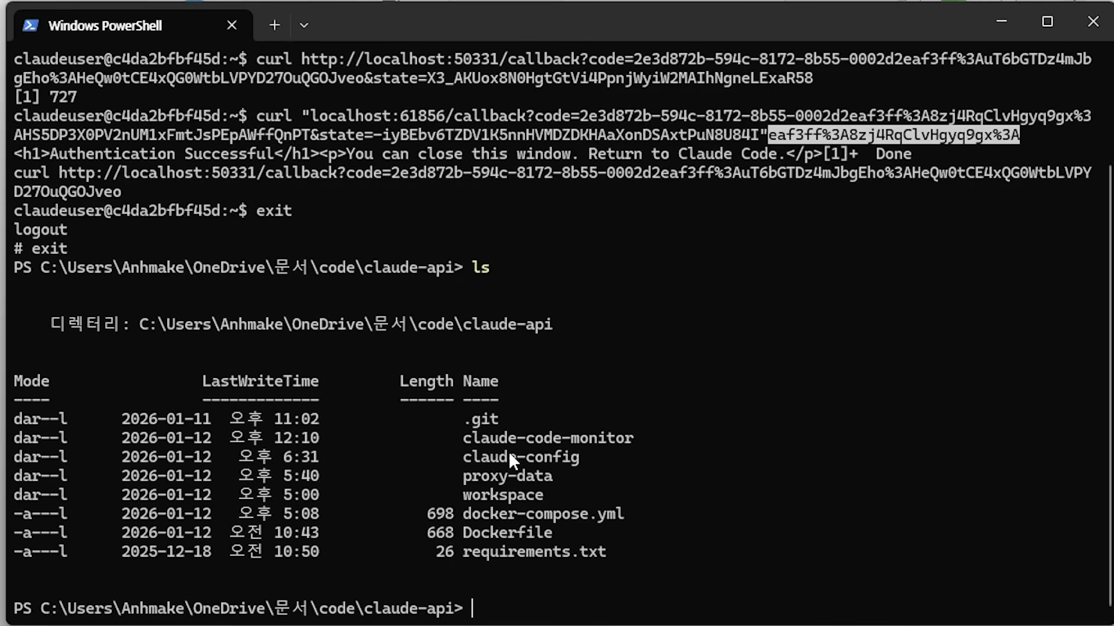
# In PowerShell, open a shell in the claude-ssh-server container, switch to claudeuser and start Claude Code
pyautogui.press('Up')
pyautogui.press('Up')
pyautogui.press('Return')
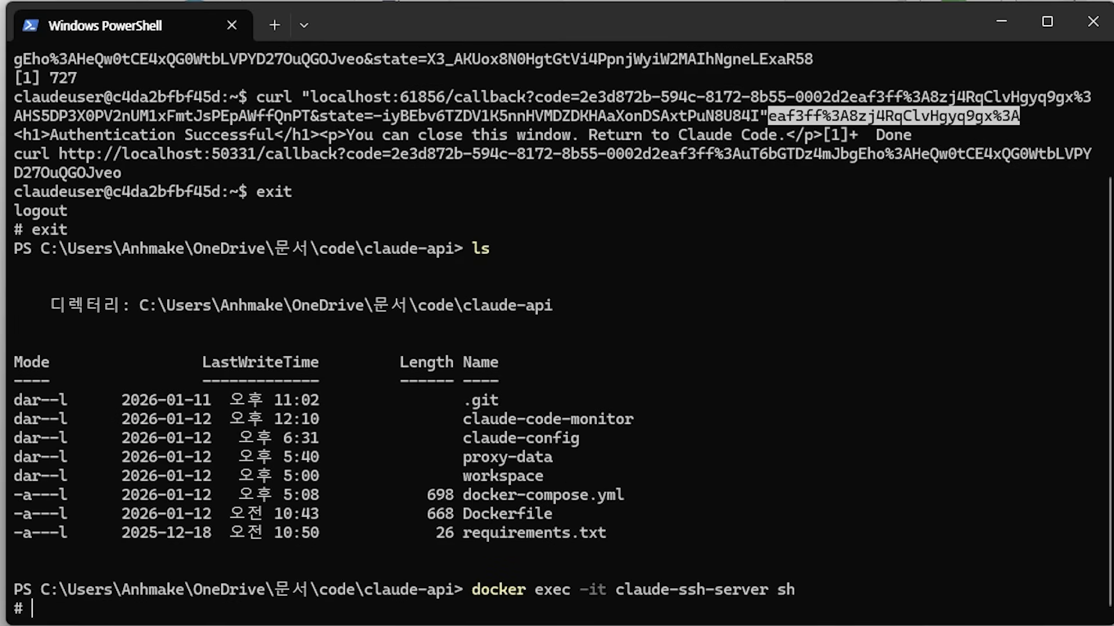
pyautogui.write('su - claudeuser')
pyautogui.press('Return')
pyautogui.write('claude')
pyautogui.press('Return')
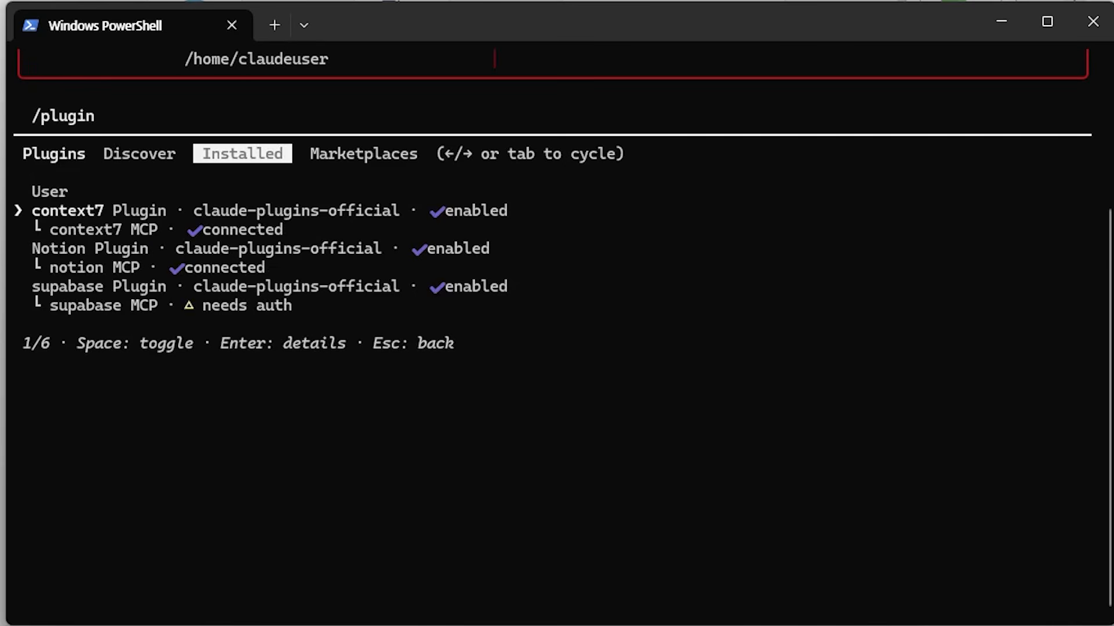
# Look through the installed plugins and the marketplace list in Claude Code's plugin manager
pyautogui.press('Down')
pyautogui.press('Down')
pyautogui.press('Down')
pyautogui.press('Down')
pyautogui.press('Down')
pyautogui.press('Right')
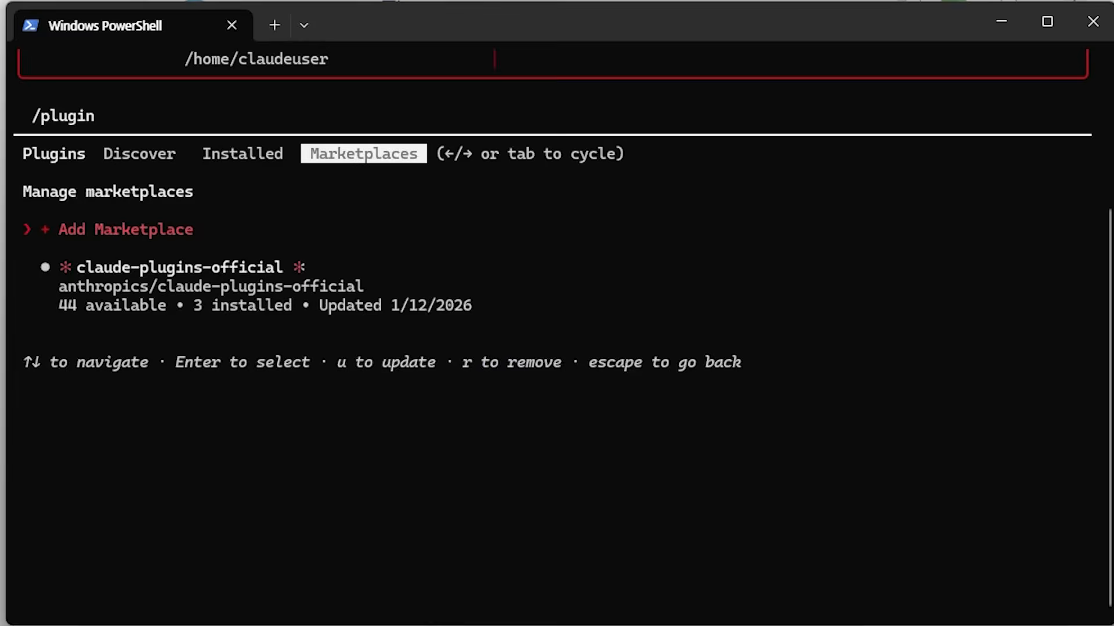
# Return to the installed plugins and check the status of the Notion and supabase plugins and their MCP servers
pyautogui.press('Left')
pyautogui.press('Up')
pyautogui.press('Up')
pyautogui.press('Up')
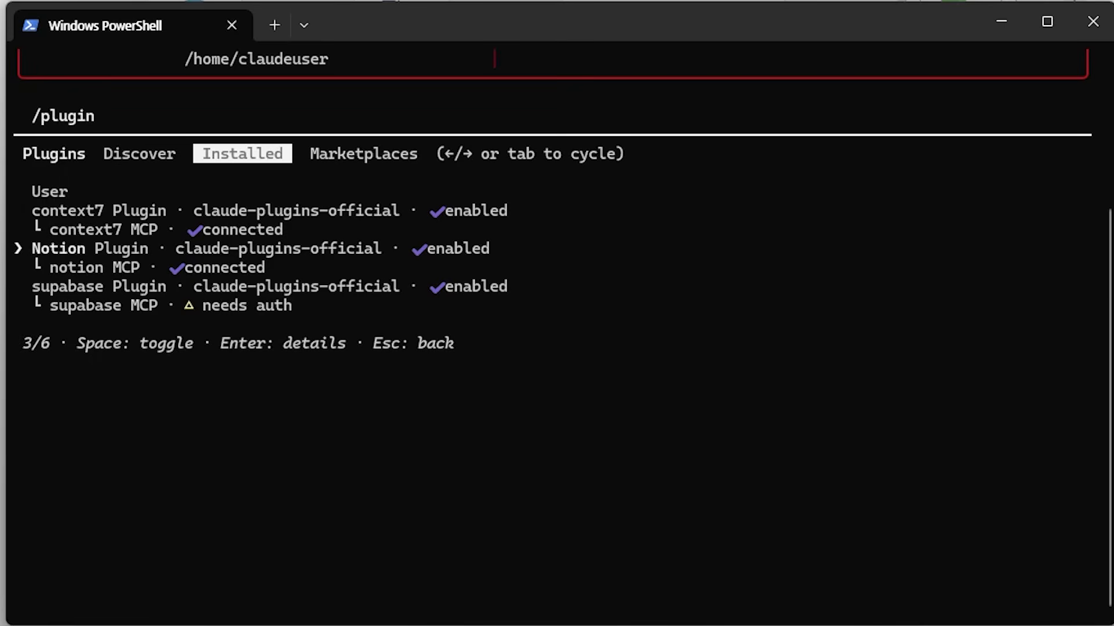
pyautogui.press('Down')
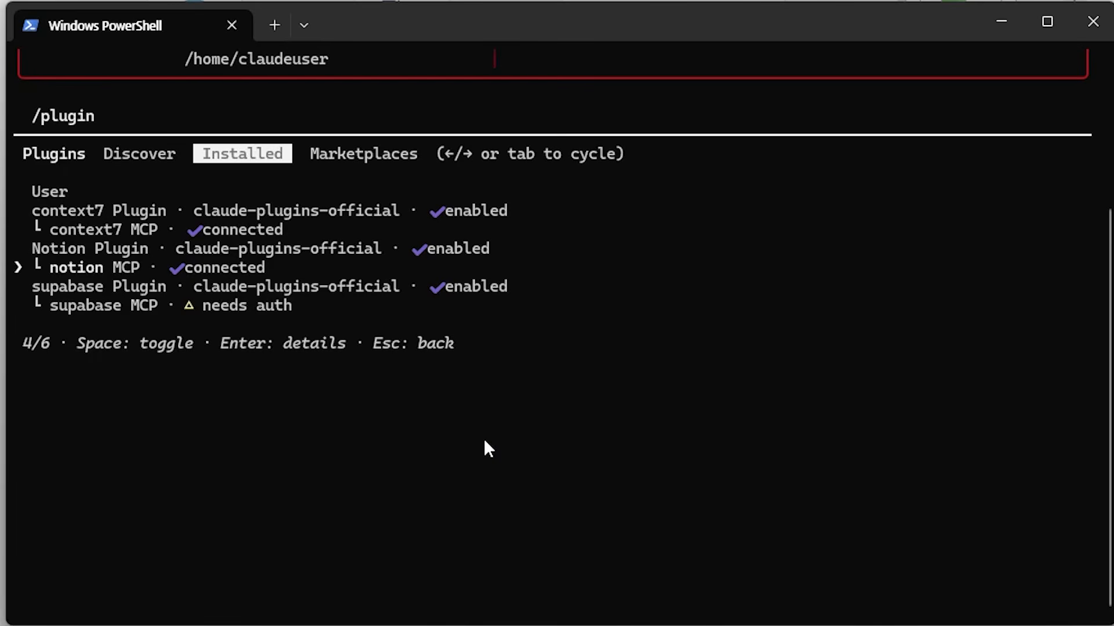
pyautogui.press('Up')
pyautogui.press('Up')
pyautogui.press('Down')
pyautogui.press('Down')
pyautogui.press('Down')
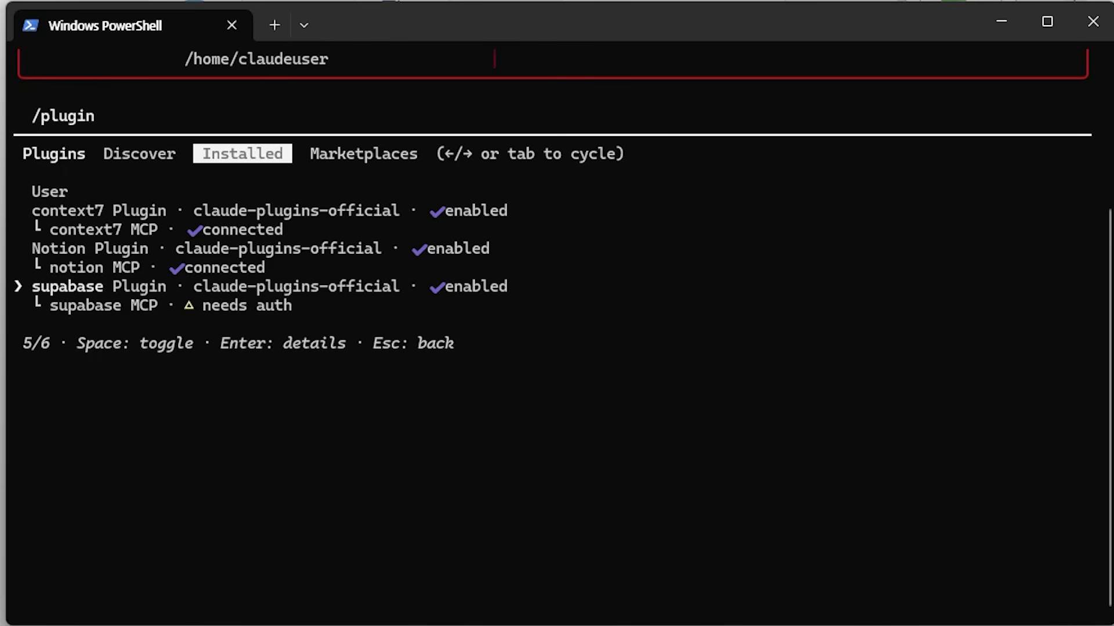
pyautogui.press('Down')
pyautogui.press('Up')
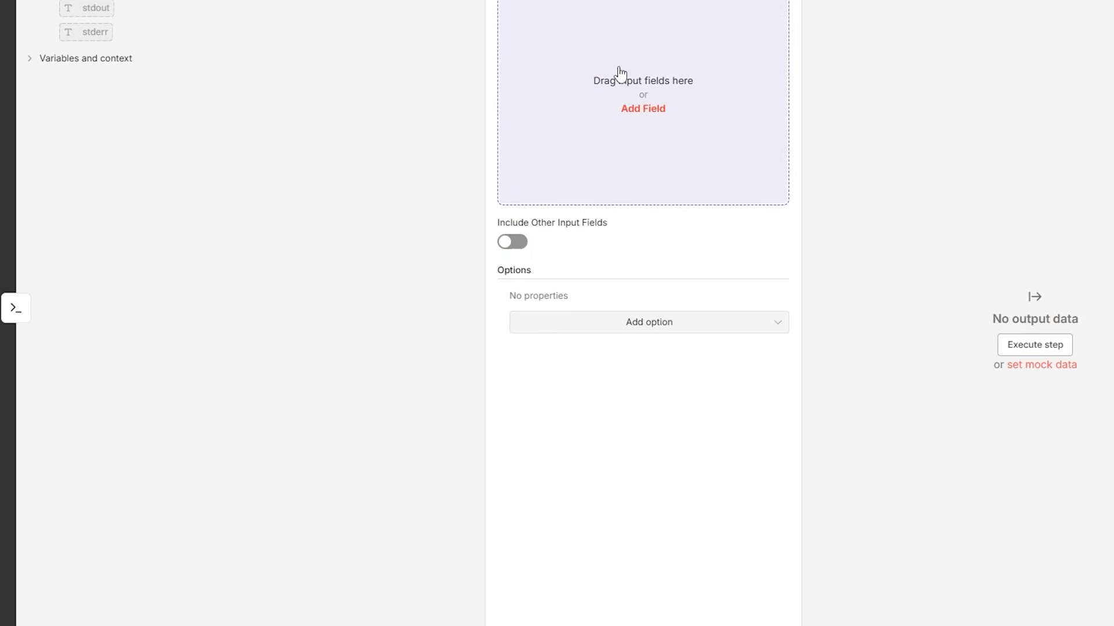
# Add blank String fields to the n8n Edit Fields node and return to the workflow canvas
pyautogui.click(643, 108)
pyautogui.click(713, 95)
pyautogui.click(594, 190)
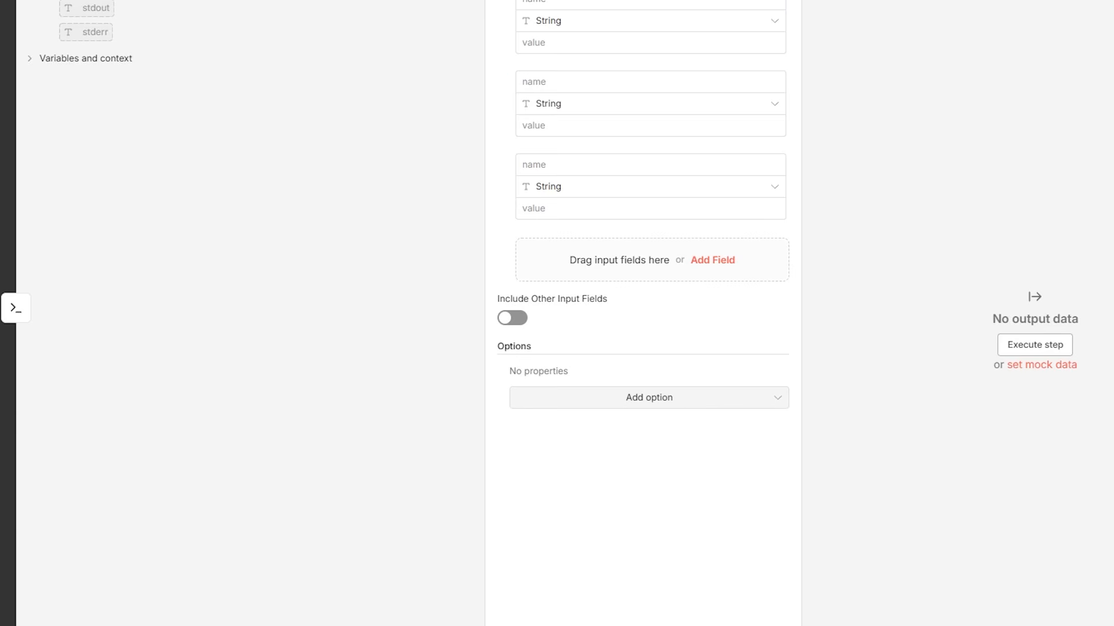
pyautogui.press('Escape')
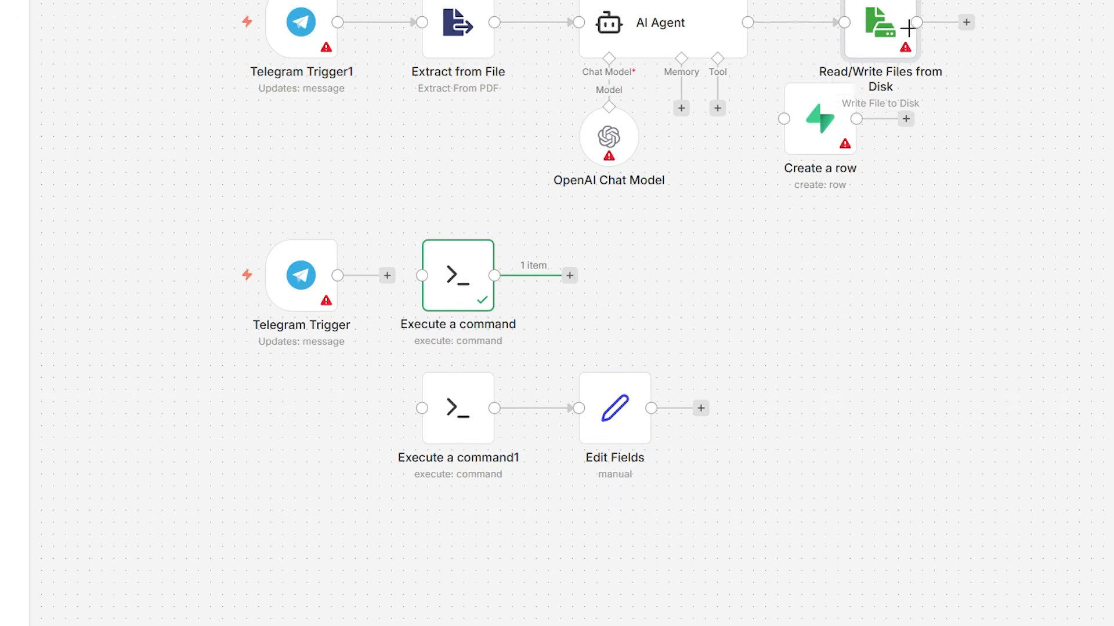
# Move the Read/Write Files from Disk and Create a row nodes slightly away from the AI Agent, and place Edit Fields beside Create a row
pyautogui.moveTo(907, 17); pyautogui.dragTo(932, 29)
pyautogui.moveTo(823, 124); pyautogui.dragTo(872, 125)
pyautogui.moveTo(614, 409); pyautogui.dragTo(807, 144)
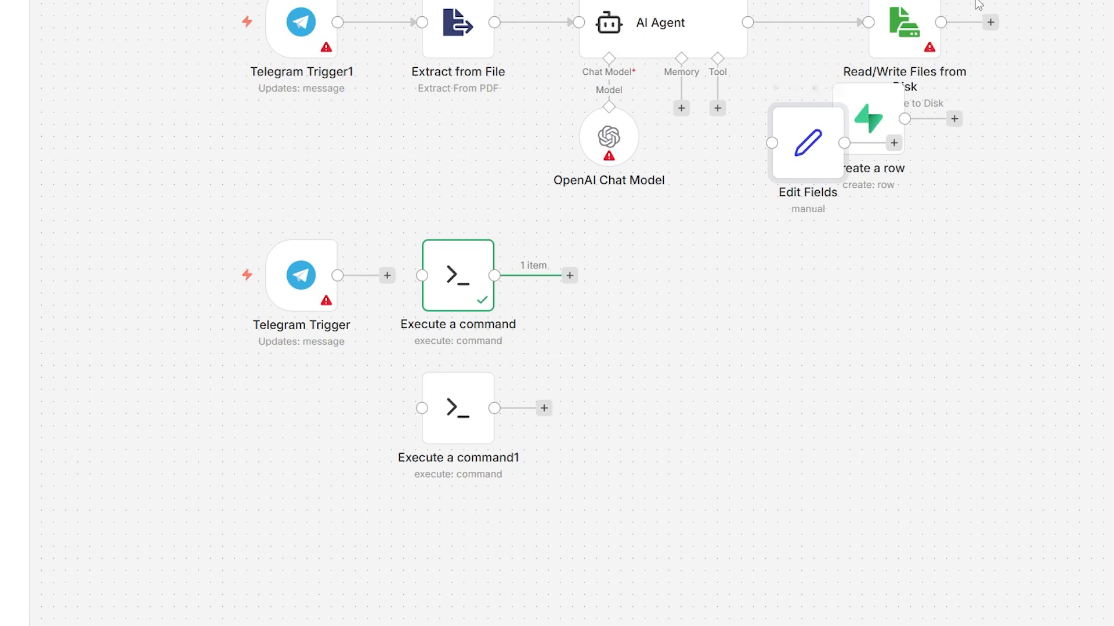
# Check the connection status of the plugin servers in Claude Code's MCP server list
pyautogui.click(444, 425)
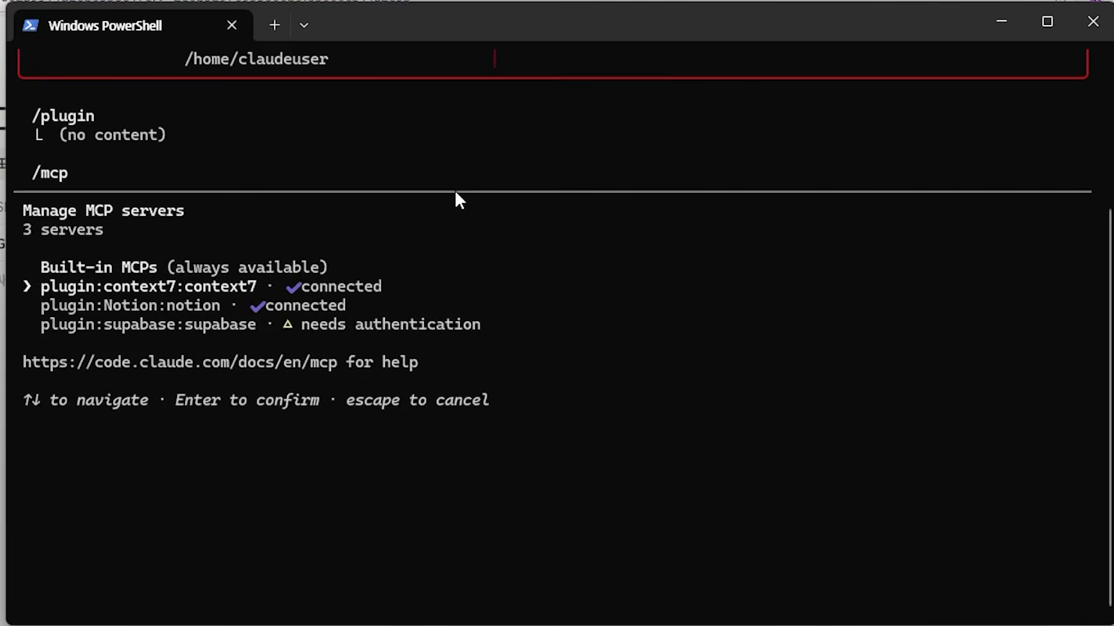
pyautogui.press('Down')
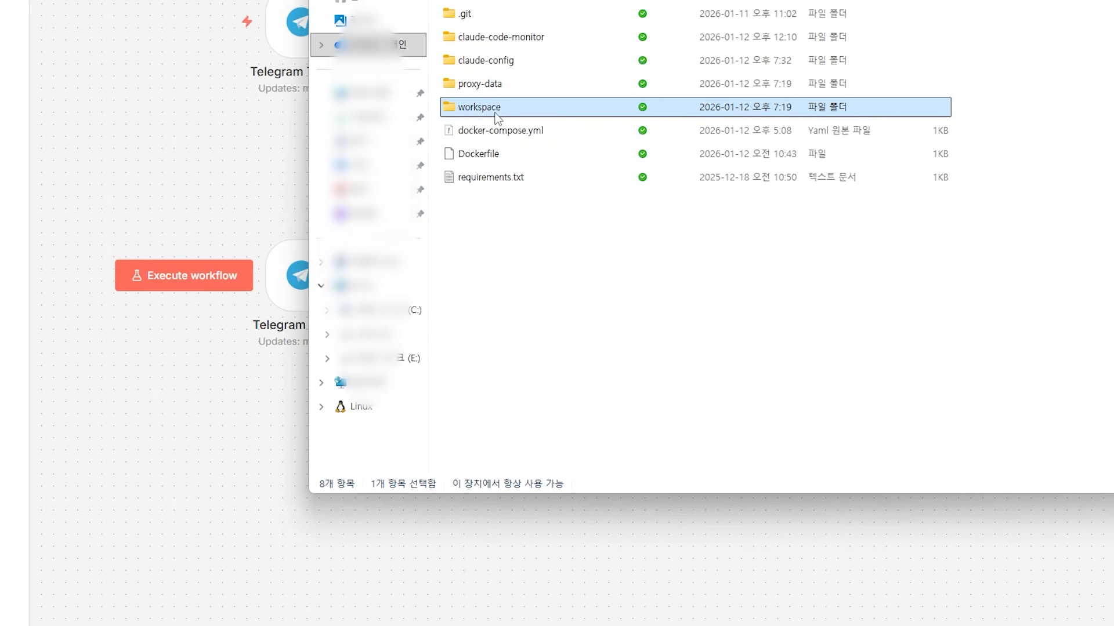
# Open the workspace folder, look over order.pdf and the 타종행사일정 image and text files, and return to the n8n canvas
pyautogui.doubleClick(496, 116)
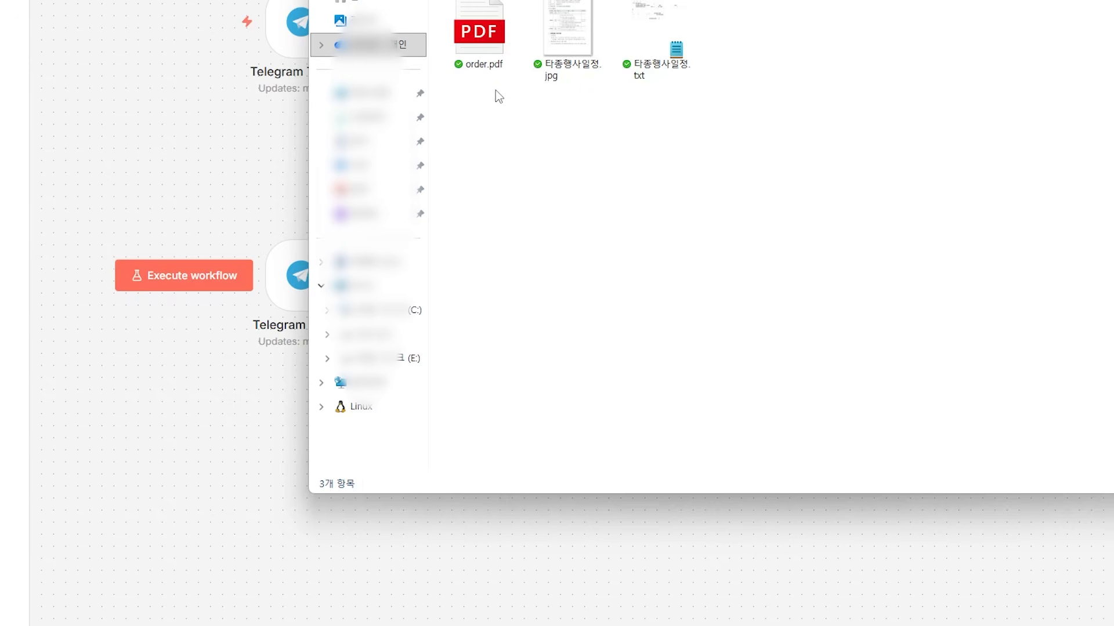
pyautogui.click(586, 26)
pyautogui.click(638, 26)
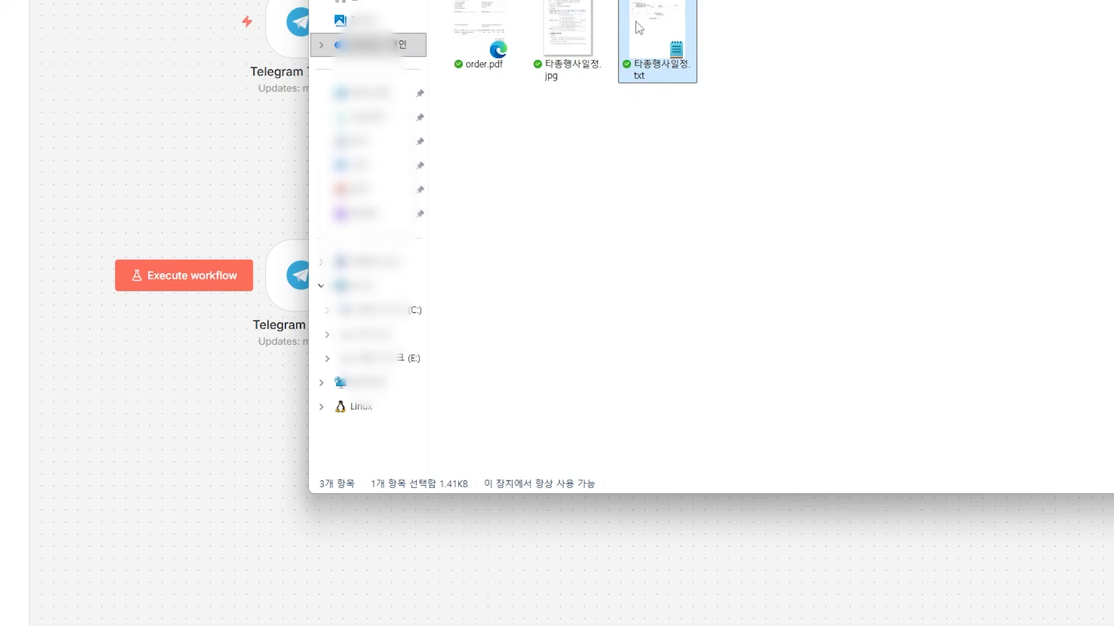
pyautogui.click(490, 32)
pyautogui.click(571, 32)
pyautogui.moveTo(707, 107); pyautogui.dragTo(618, 89)
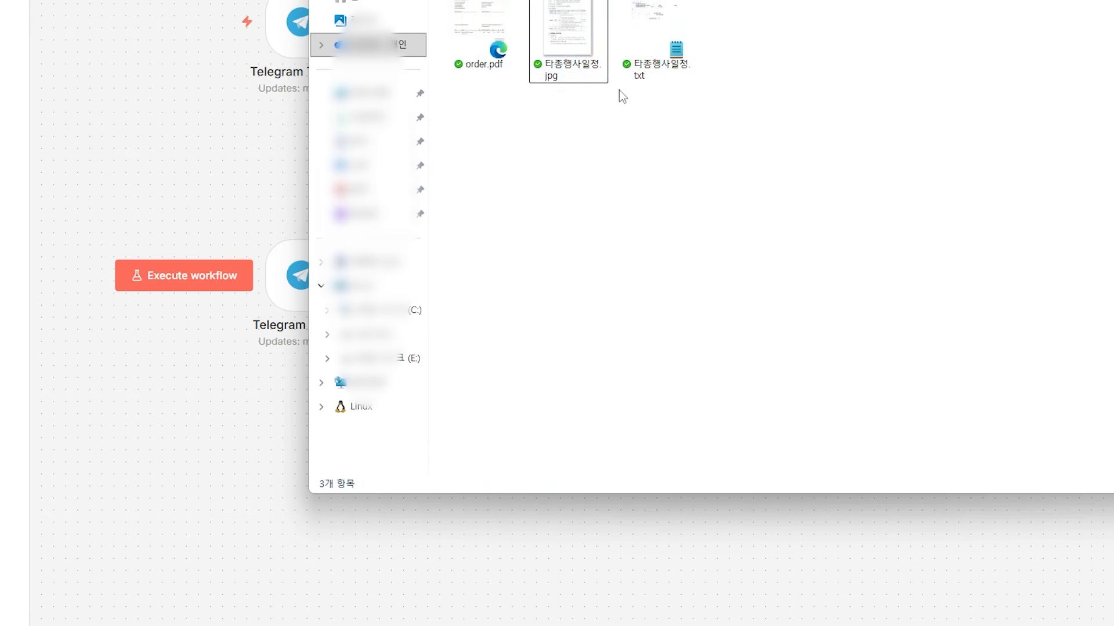
pyautogui.click(593, 37)
pyautogui.click(608, 104)
pyautogui.click(573, 541)
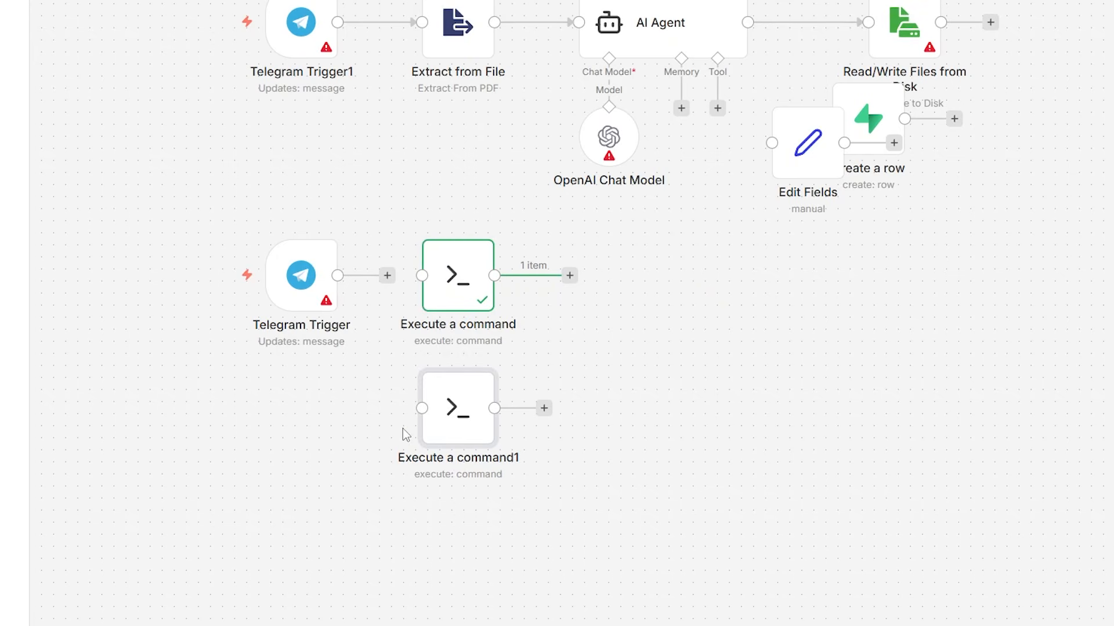
# Switch to File Explorer and look over the project's folders and Docker files, including workspace
pyautogui.hotkey('alt', 'Tab')
pyautogui.click(341, 102)
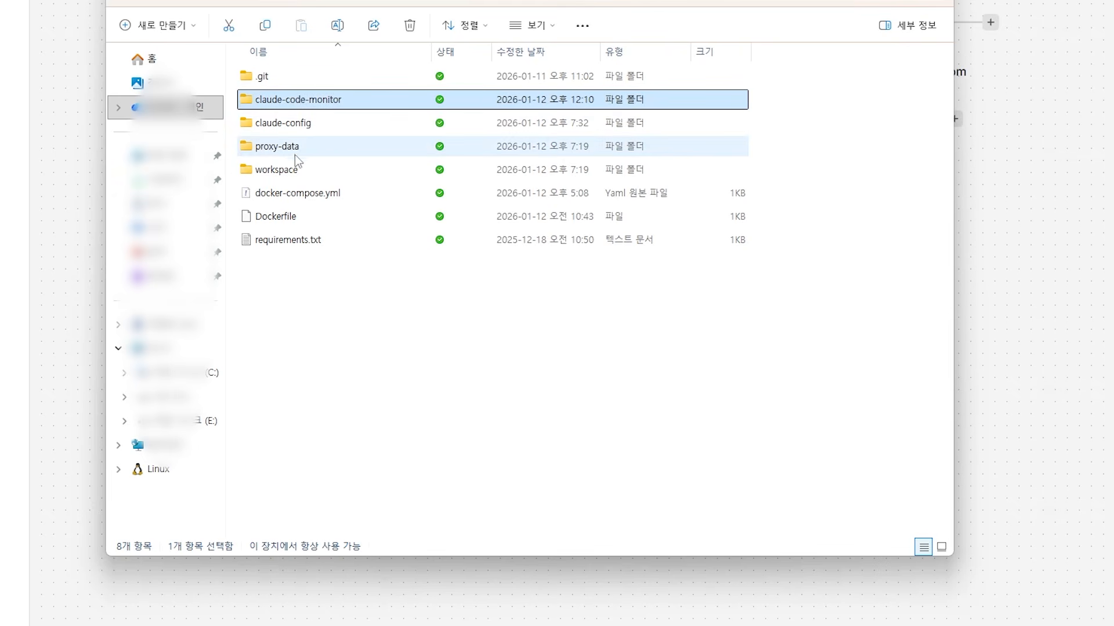
pyautogui.click(290, 173)
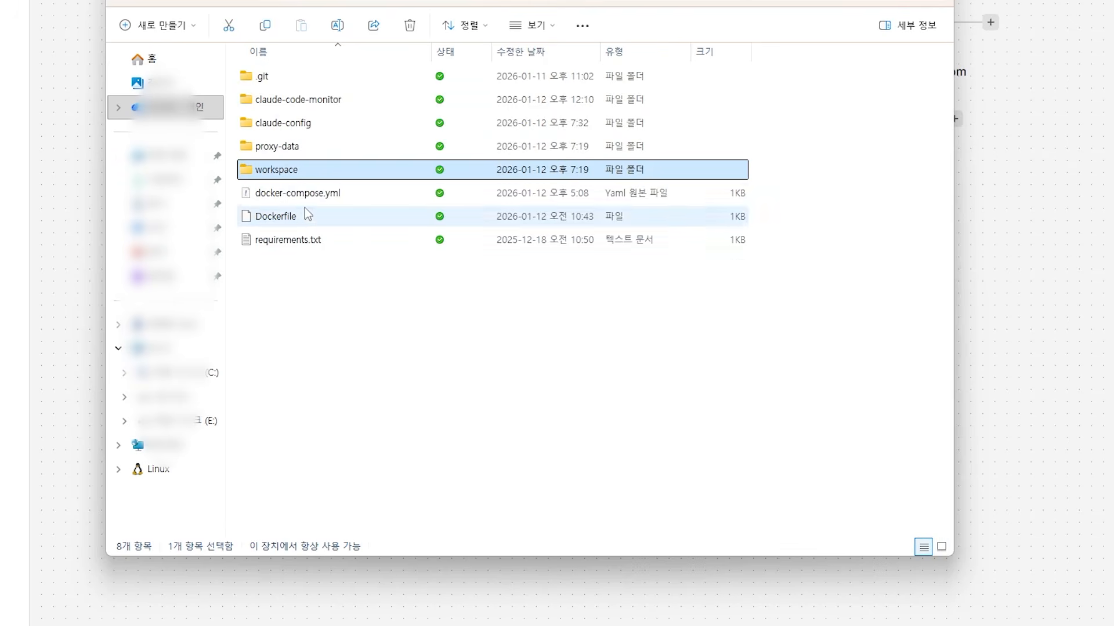
pyautogui.click(424, 305)
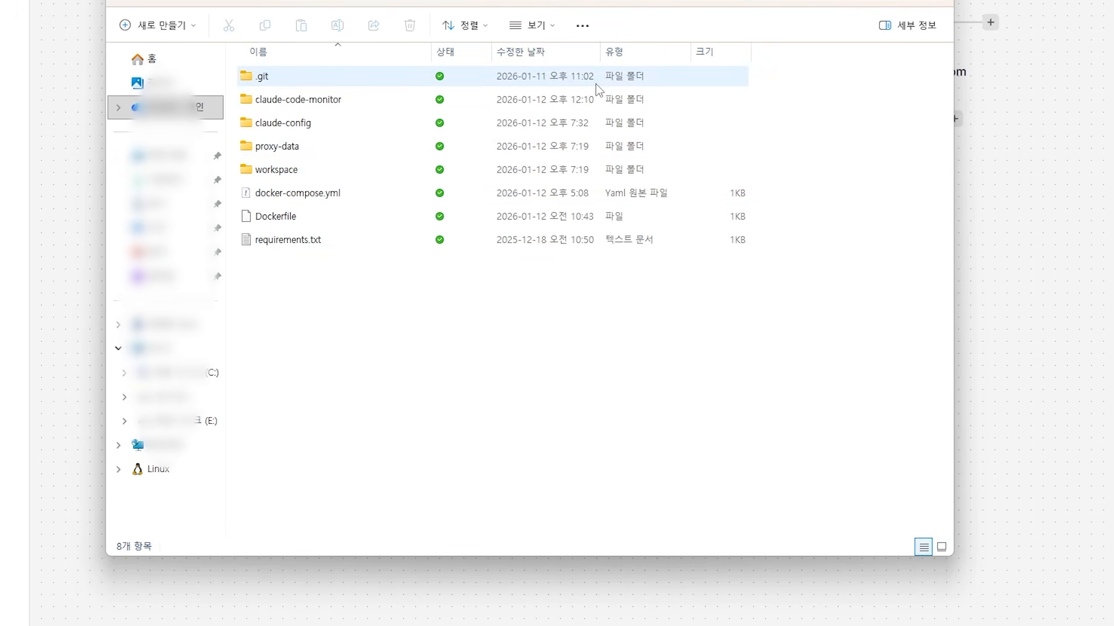
pyautogui.moveTo(597, 318); pyautogui.dragTo(342, 78)
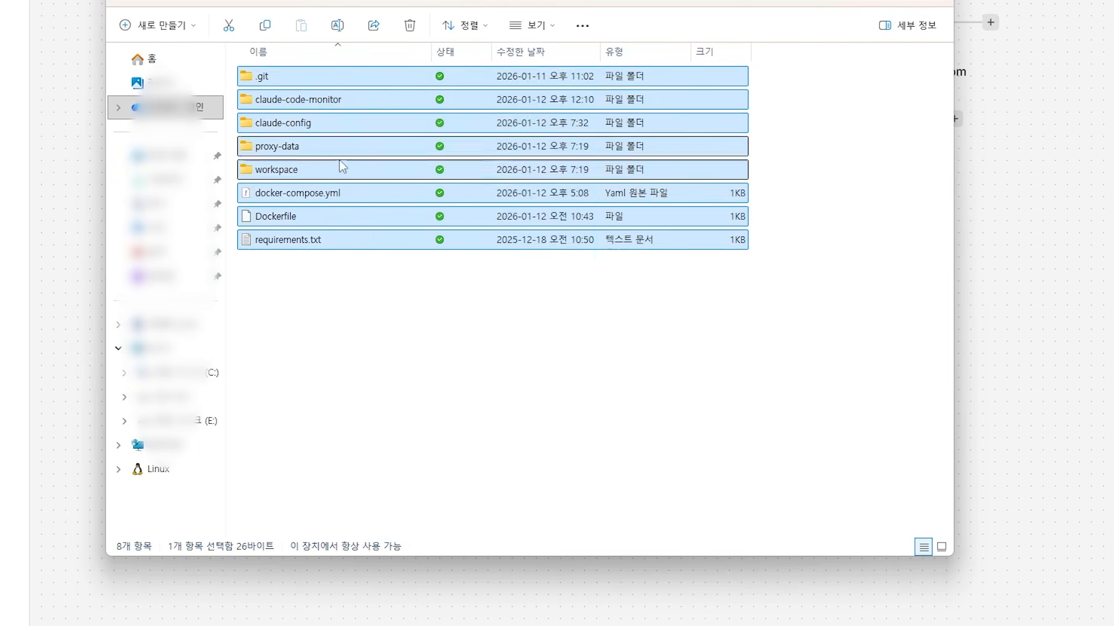
pyautogui.click(353, 181)
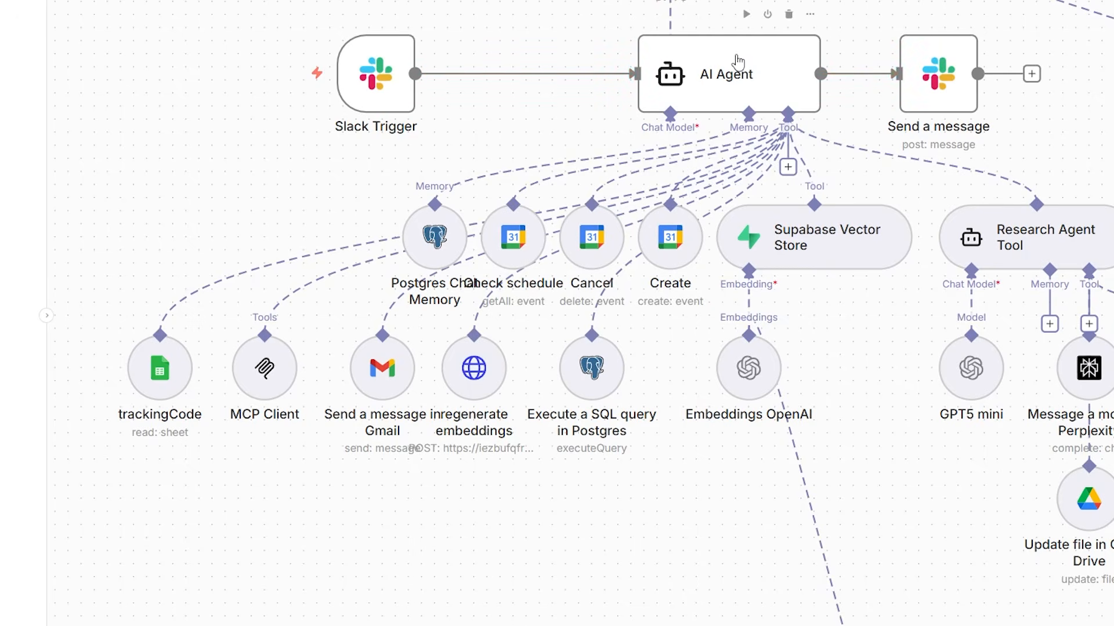
# Look over the Slack-triggered AI Agent workflow and its connected tool nodes in n8n
pyautogui.moveTo(132, 156); pyautogui.dragTo(1113, 537)
pyautogui.click(1113, 540)
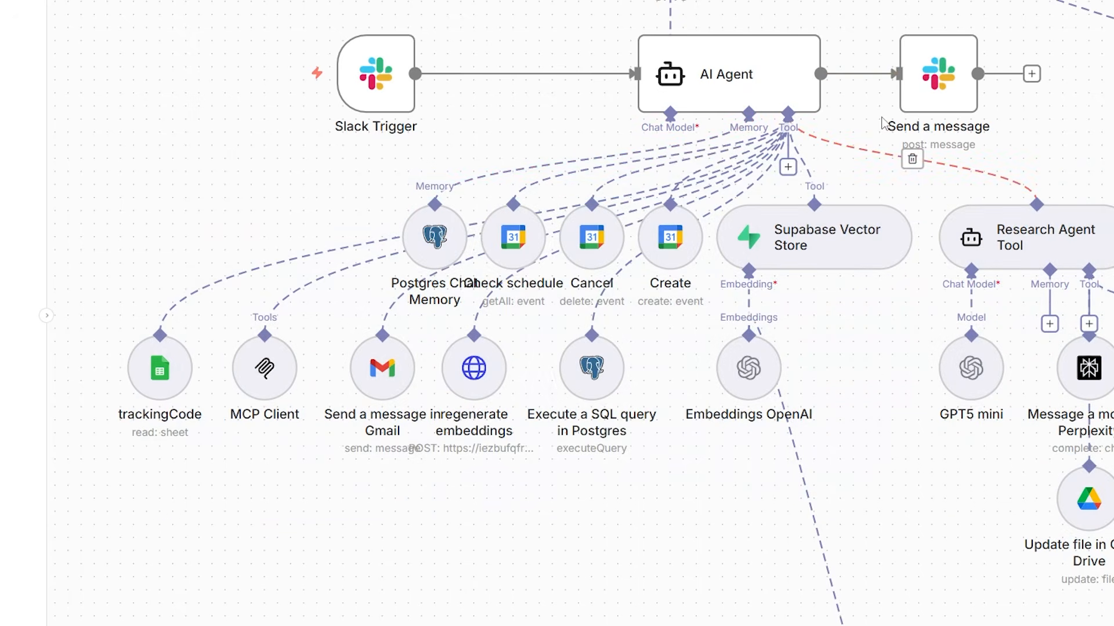